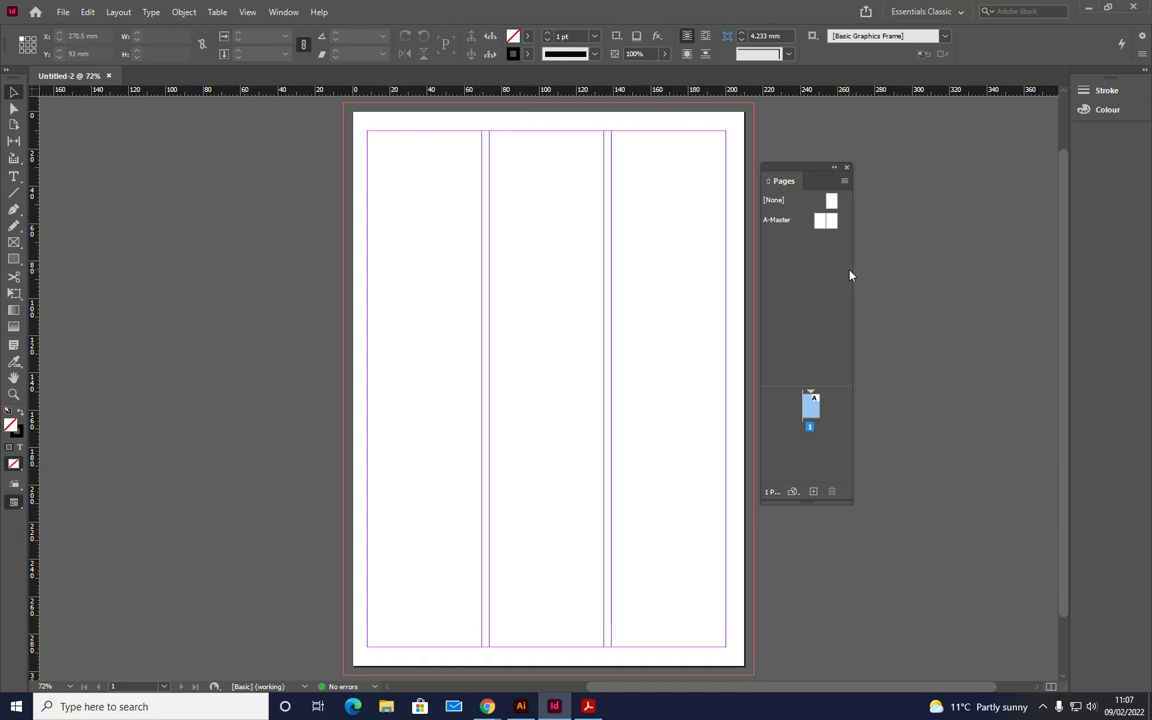
- Drag in three A-Master pages to form page 1, spread 2–3 and page 4
{"action": "left_click_drag", "start_coordinate": [820, 221], "coordinate": [793, 450]}
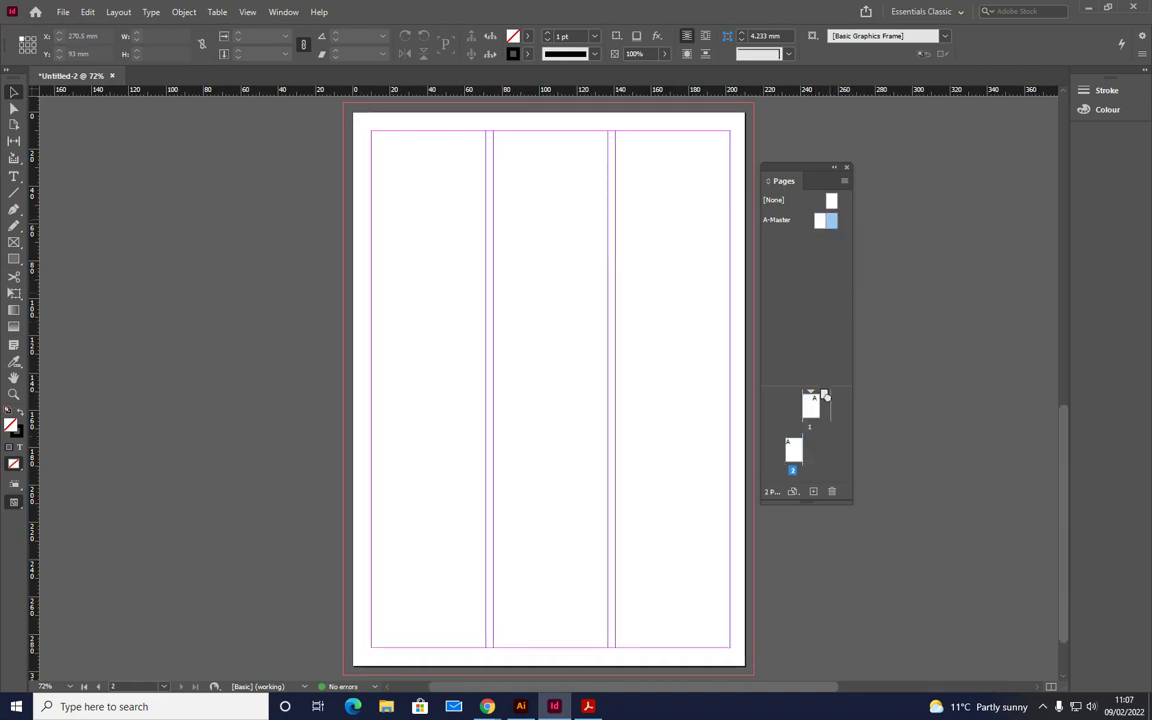
{"action": "left_click_drag", "start_coordinate": [825, 397], "coordinate": [822, 461]}
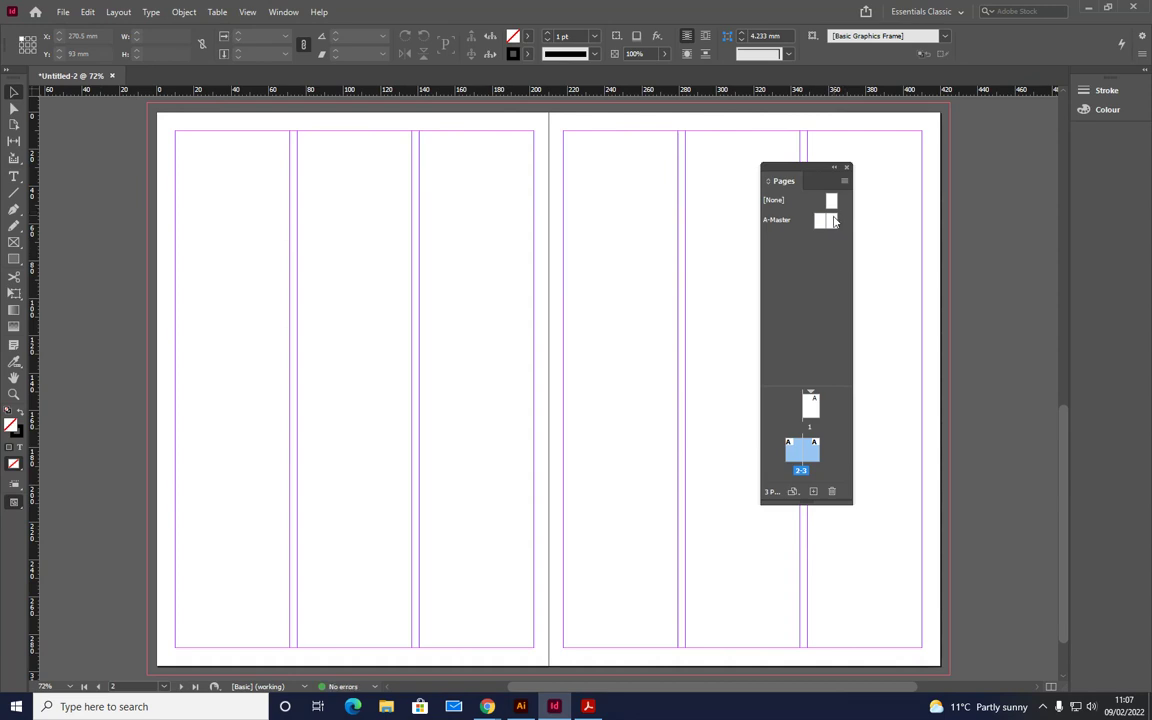
{"action": "left_click_drag", "start_coordinate": [831, 221], "coordinate": [820, 476]}
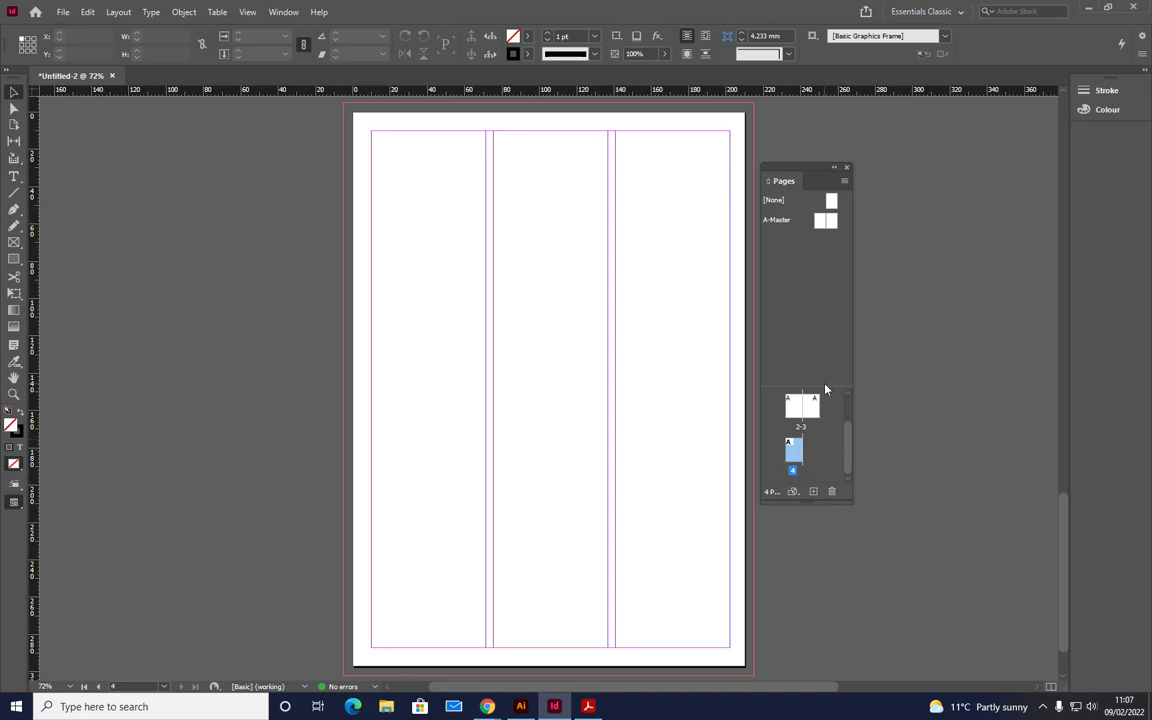
{"action": "left_click_drag", "start_coordinate": [826, 389], "coordinate": [817, 259]}
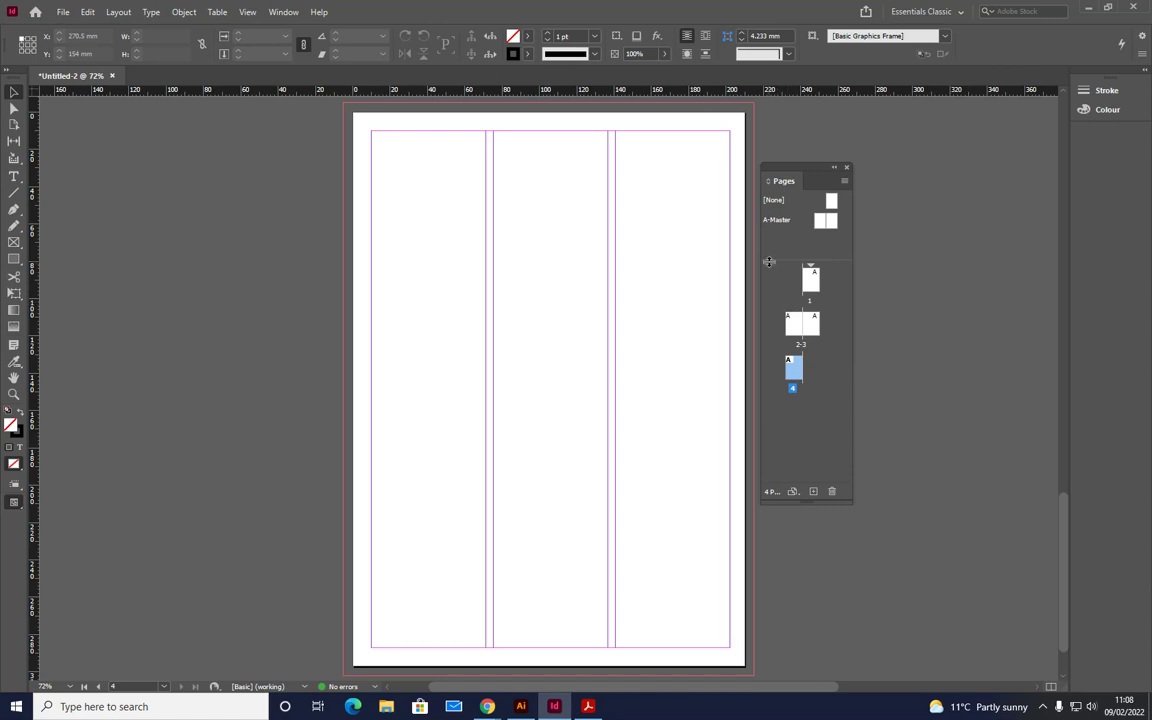
{"action": "double_click", "coordinate": [795, 326]}
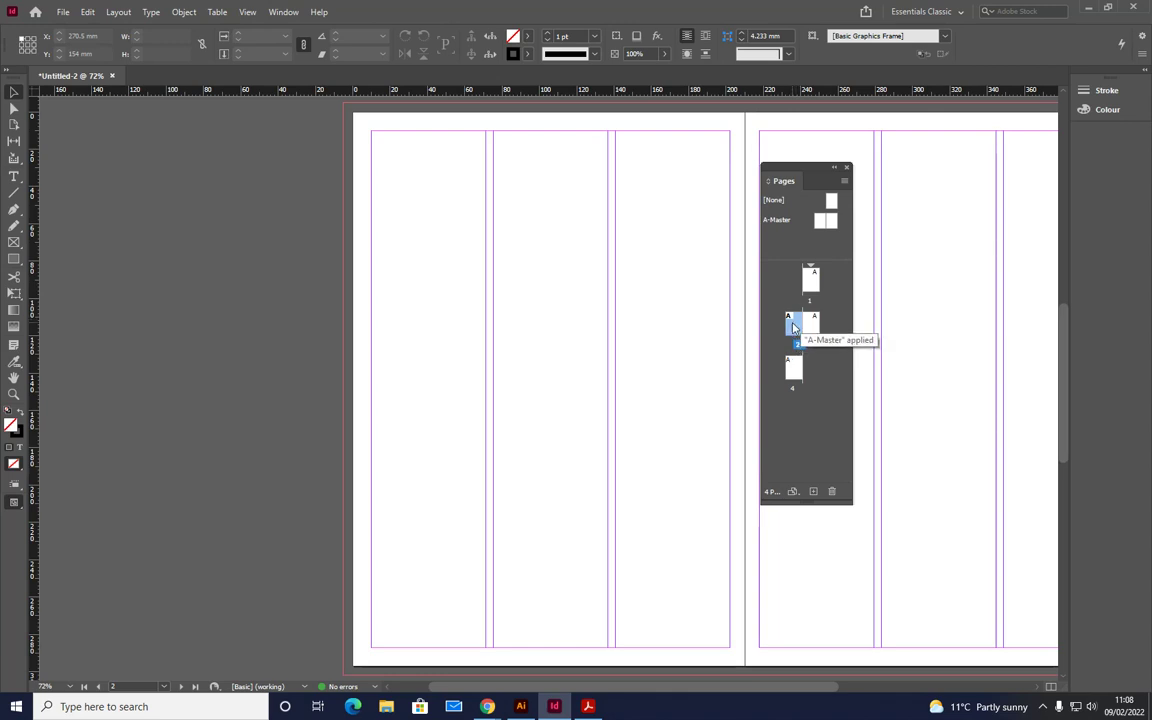
{"action": "left_click", "coordinate": [815, 328]}
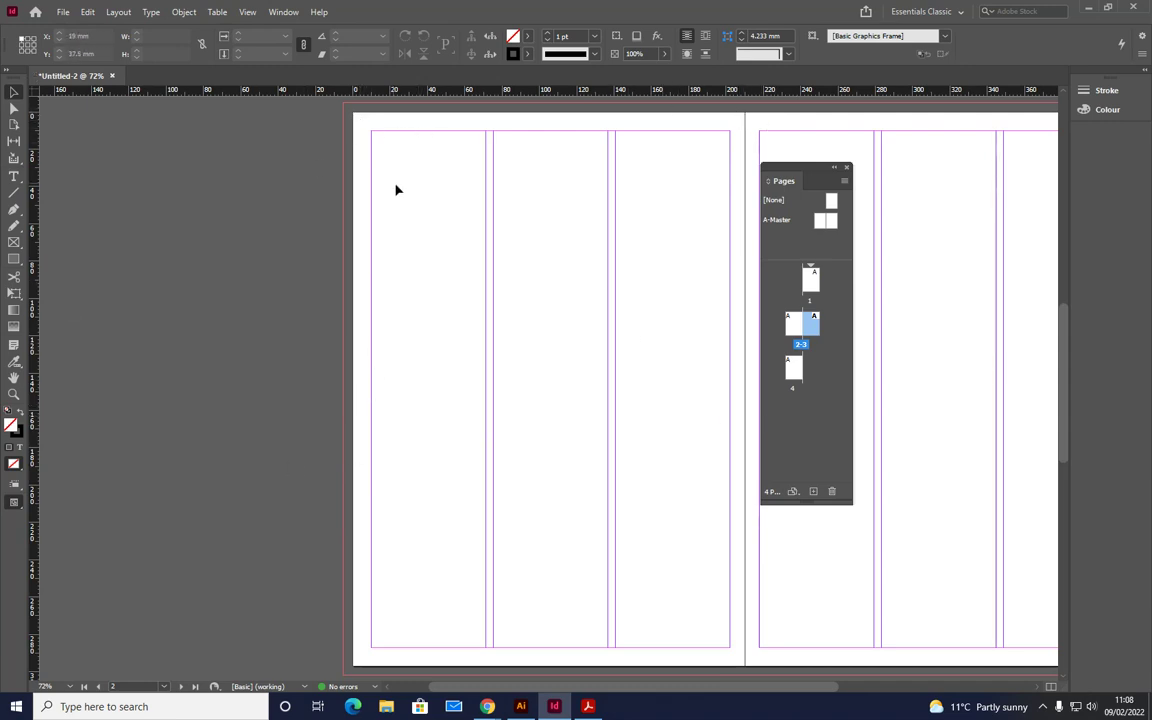
- Open Print Booklet from the File menu, keeping the 2-up Saddle Stitch booklet type
{"action": "left_click", "coordinate": [63, 13]}
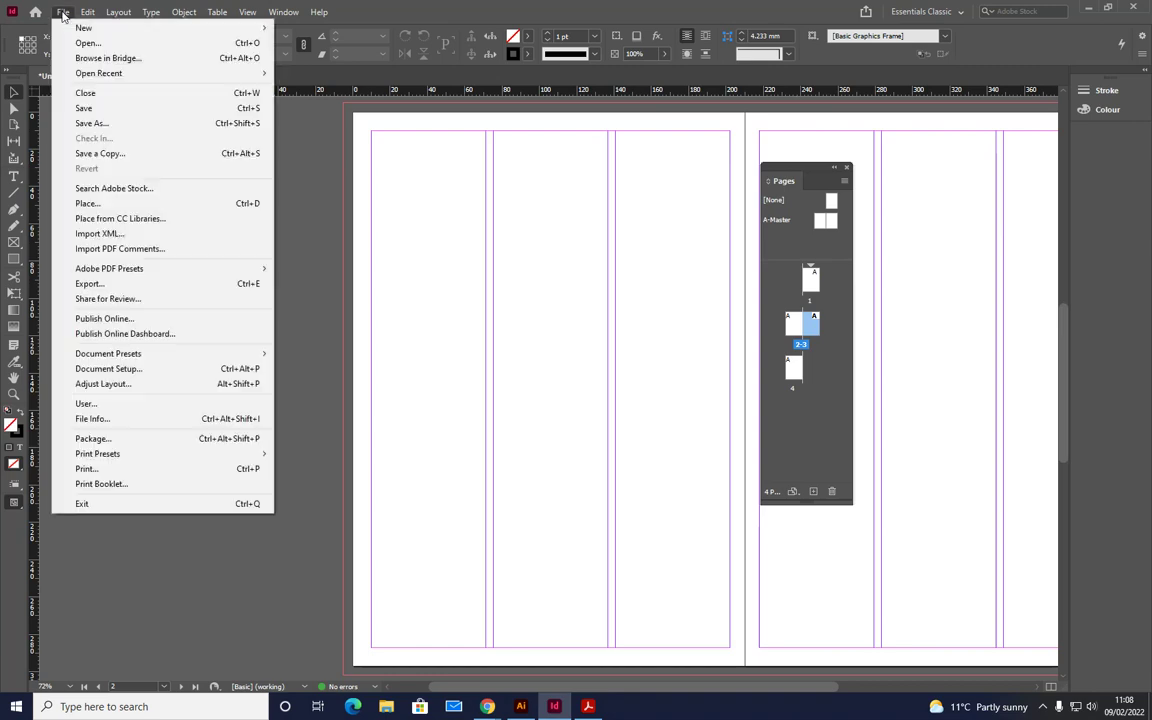
{"action": "left_click", "coordinate": [127, 485]}
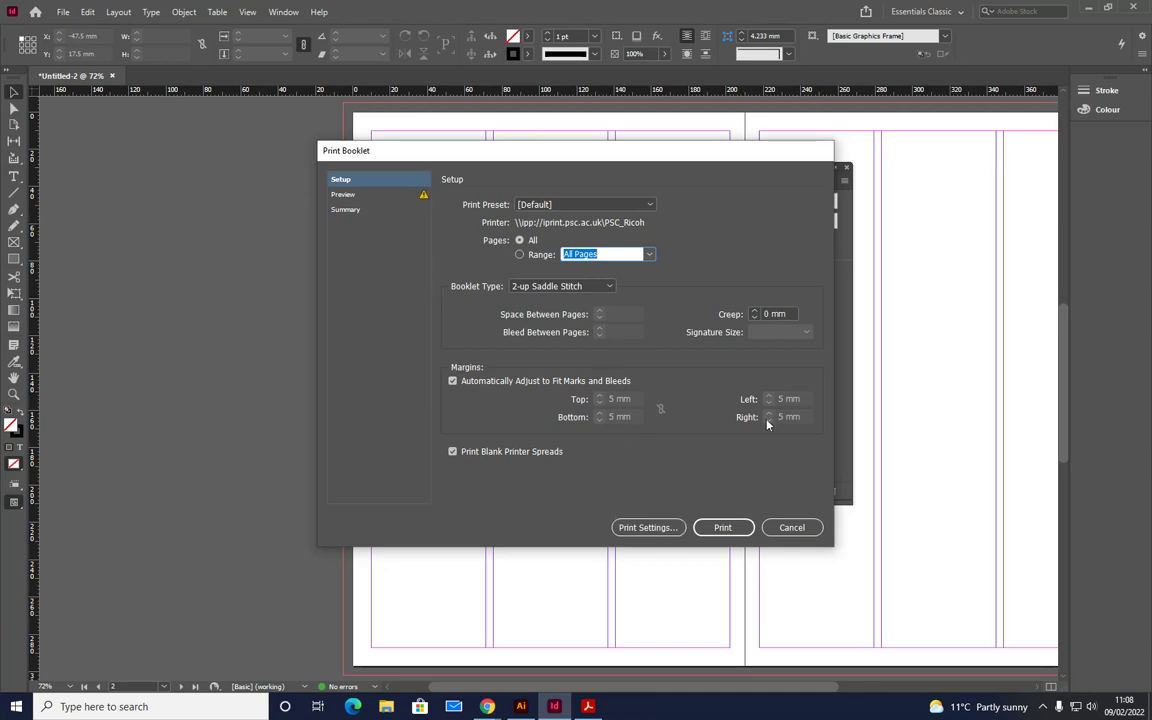
- Choose A3 (297 x 420 mm) as the paper size in the print Setup settings
{"action": "left_click", "coordinate": [652, 528]}
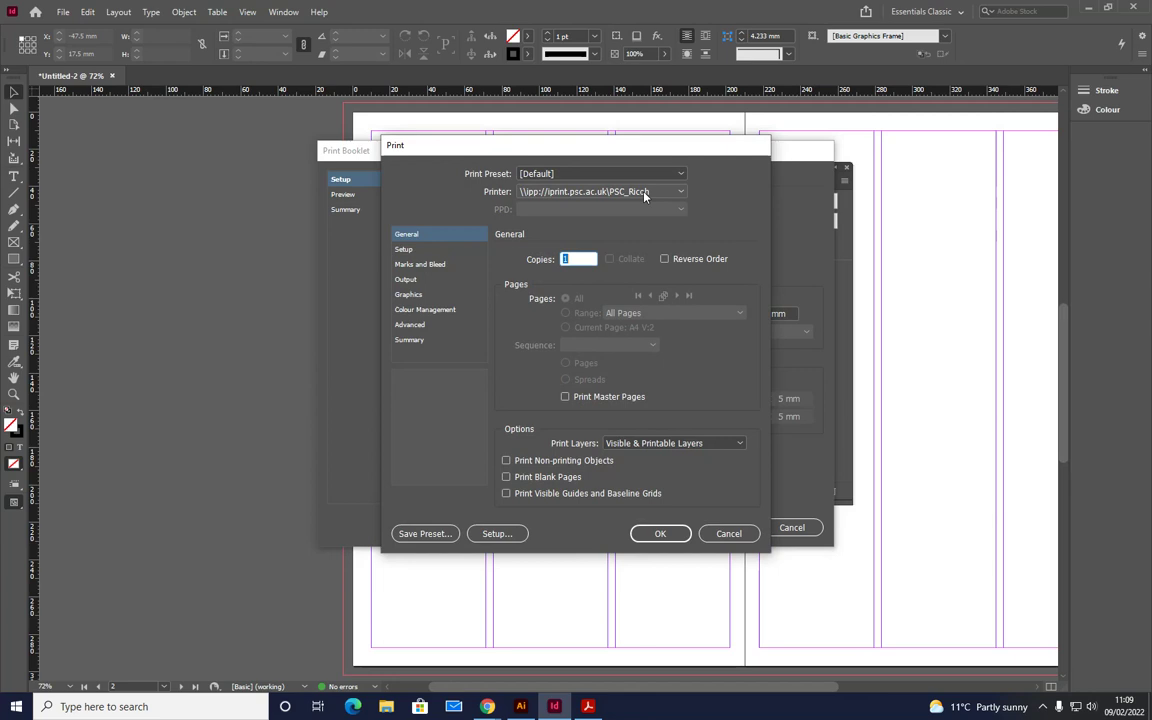
{"action": "left_click", "coordinate": [402, 249]}
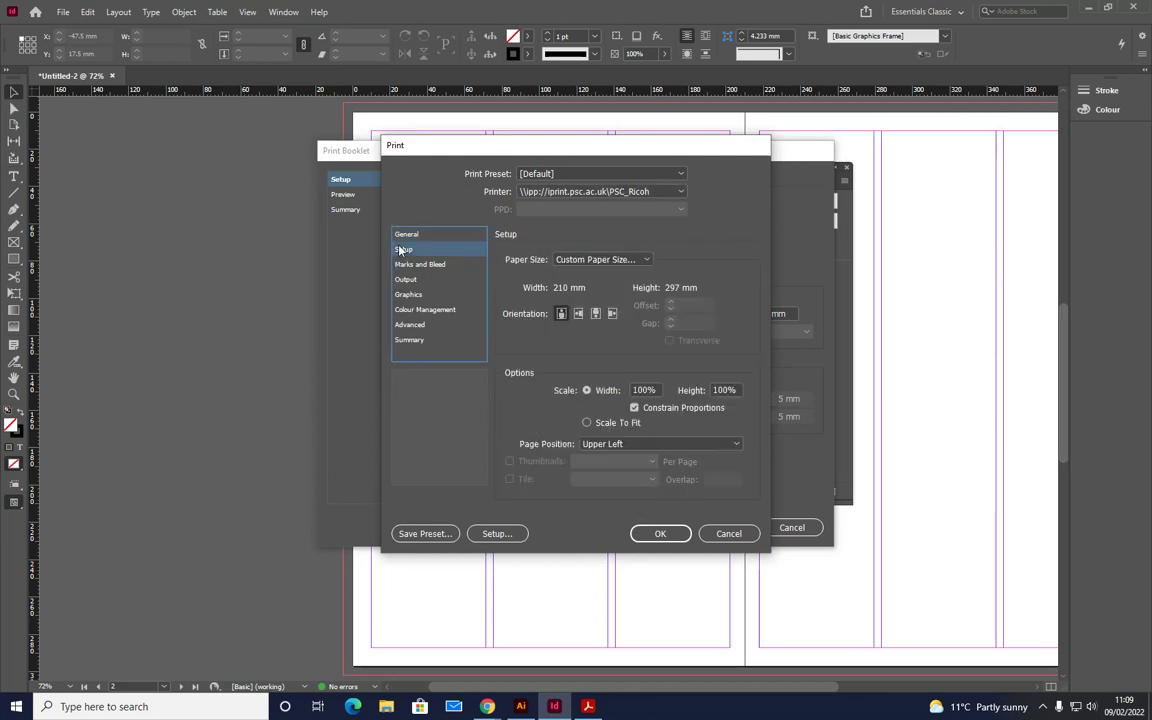
{"action": "left_click", "coordinate": [598, 259]}
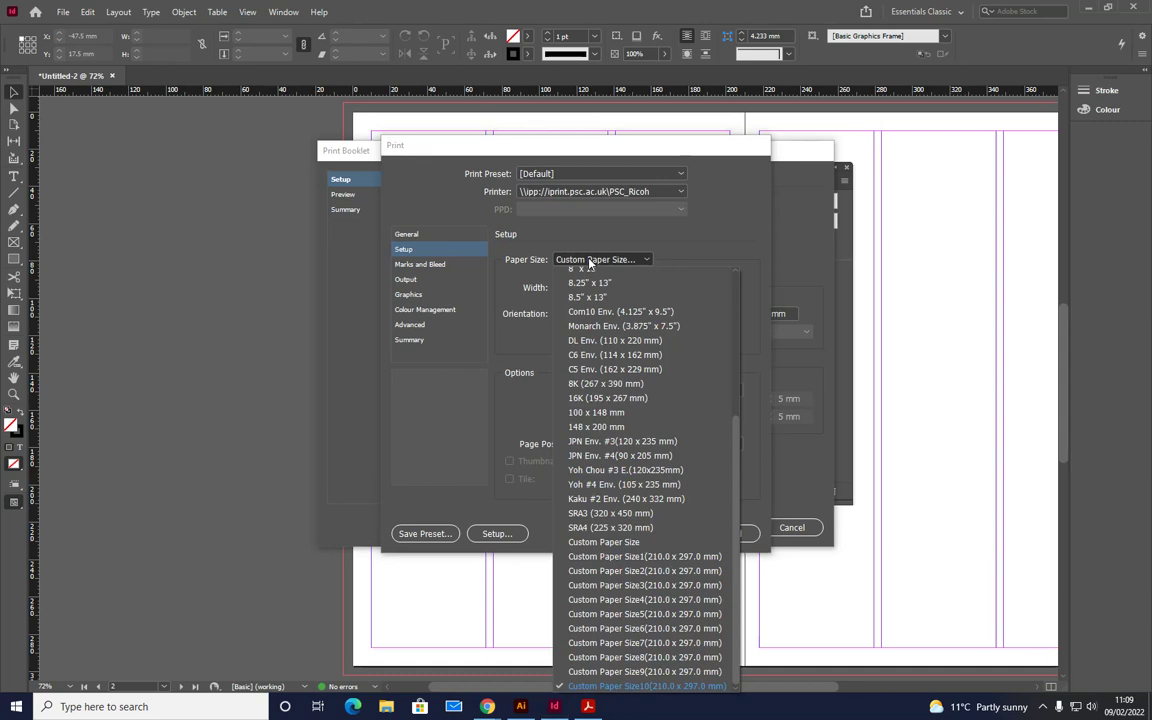
{"action": "left_click", "coordinate": [590, 260]}
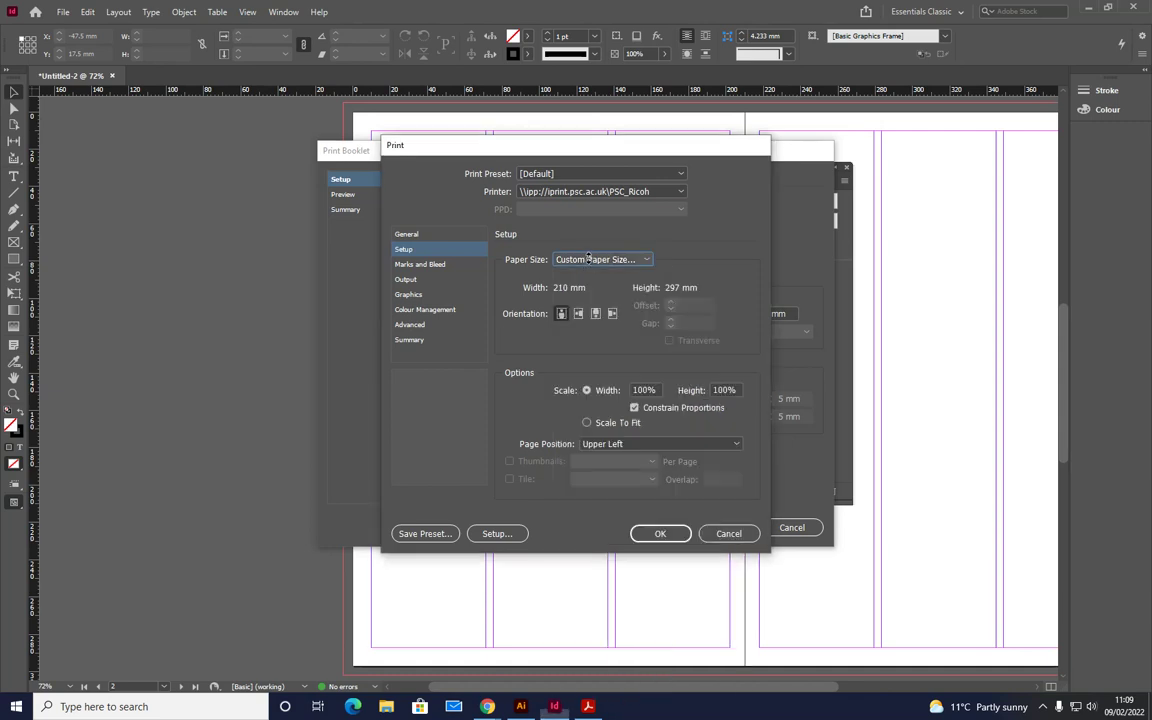
{"action": "left_click", "coordinate": [651, 263]}
{"action": "left_click_drag", "start_coordinate": [733, 458], "coordinate": [732, 312]}
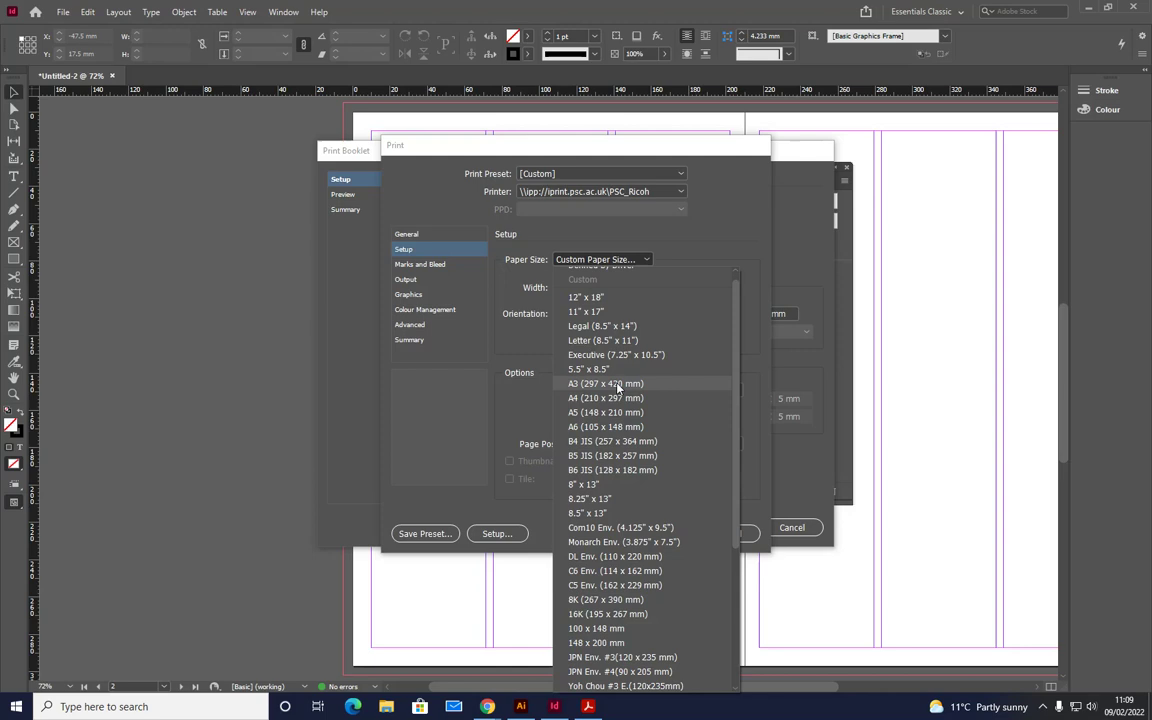
{"action": "key", "text": "Escape"}
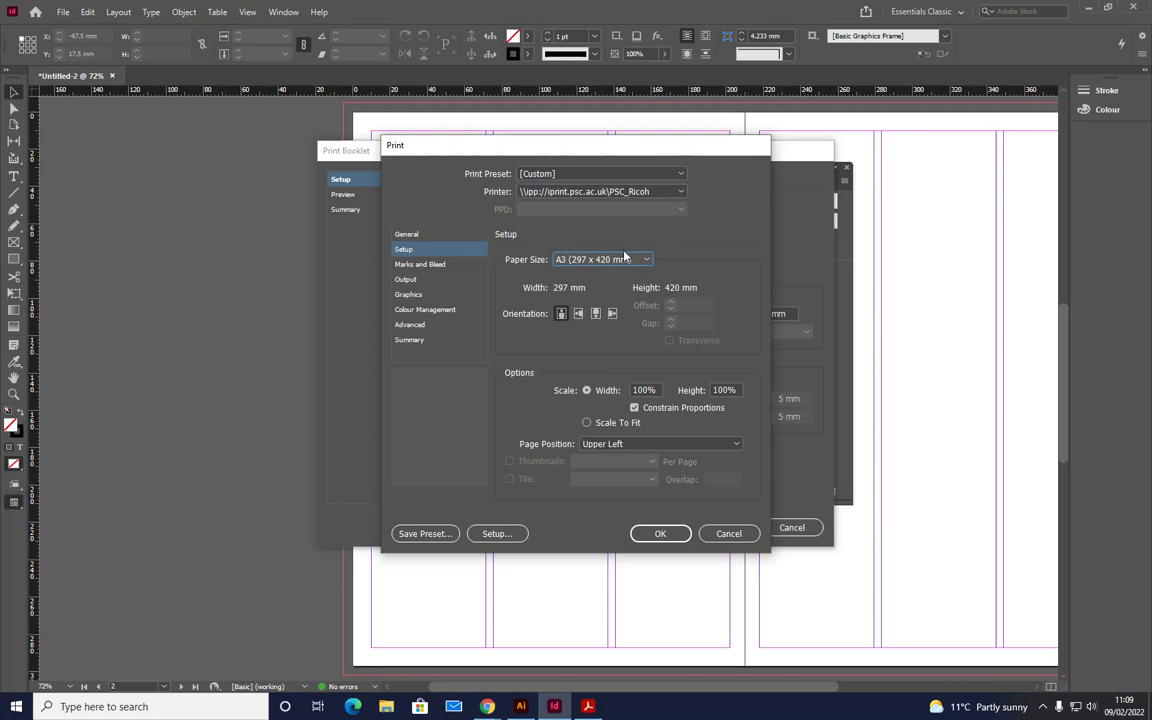
- Centre the pages on the sheet and scale them to fit at 132.6%
{"action": "left_click", "coordinate": [594, 443]}
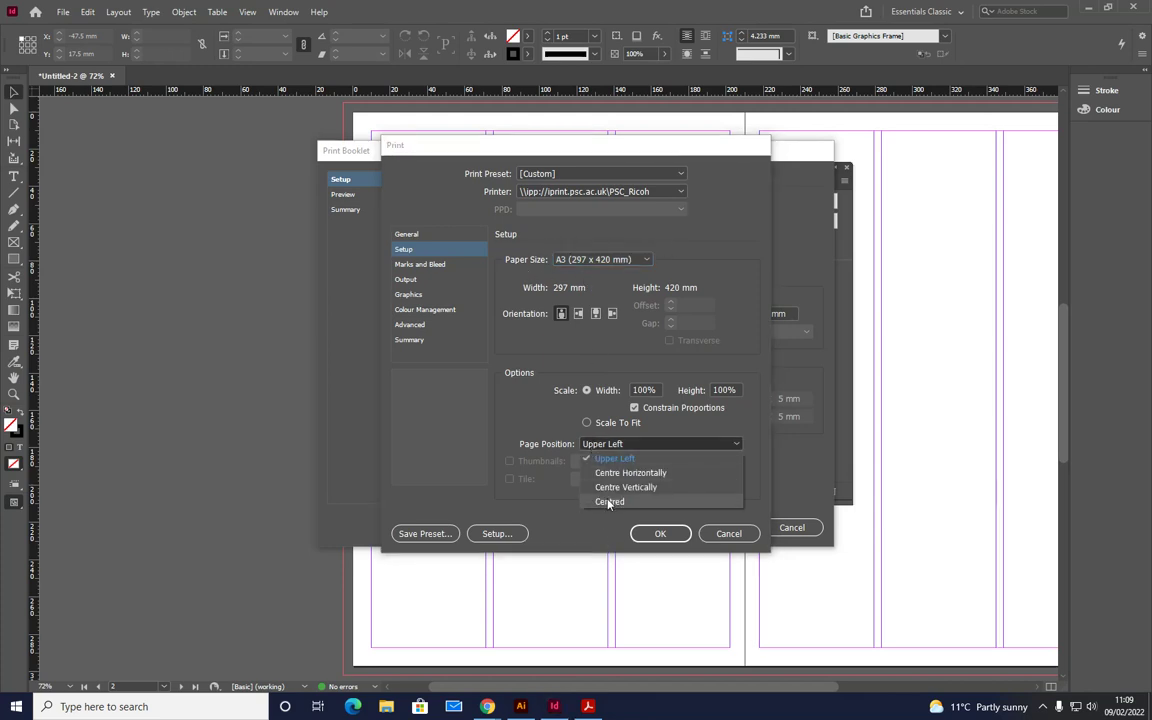
{"action": "left_click", "coordinate": [609, 502]}
{"action": "left_click", "coordinate": [588, 423]}
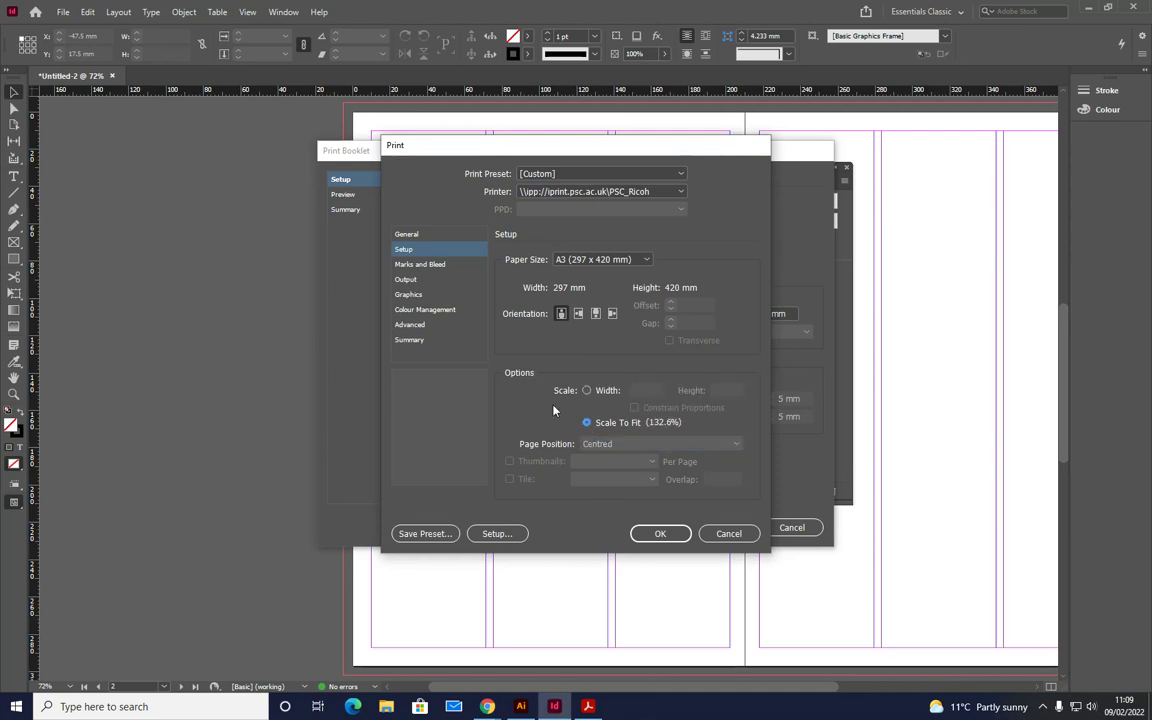
- Enable crop marks under Marks and Bleed, then launch printer Setup, raising a conflict warning
{"action": "left_click", "coordinate": [421, 265]}
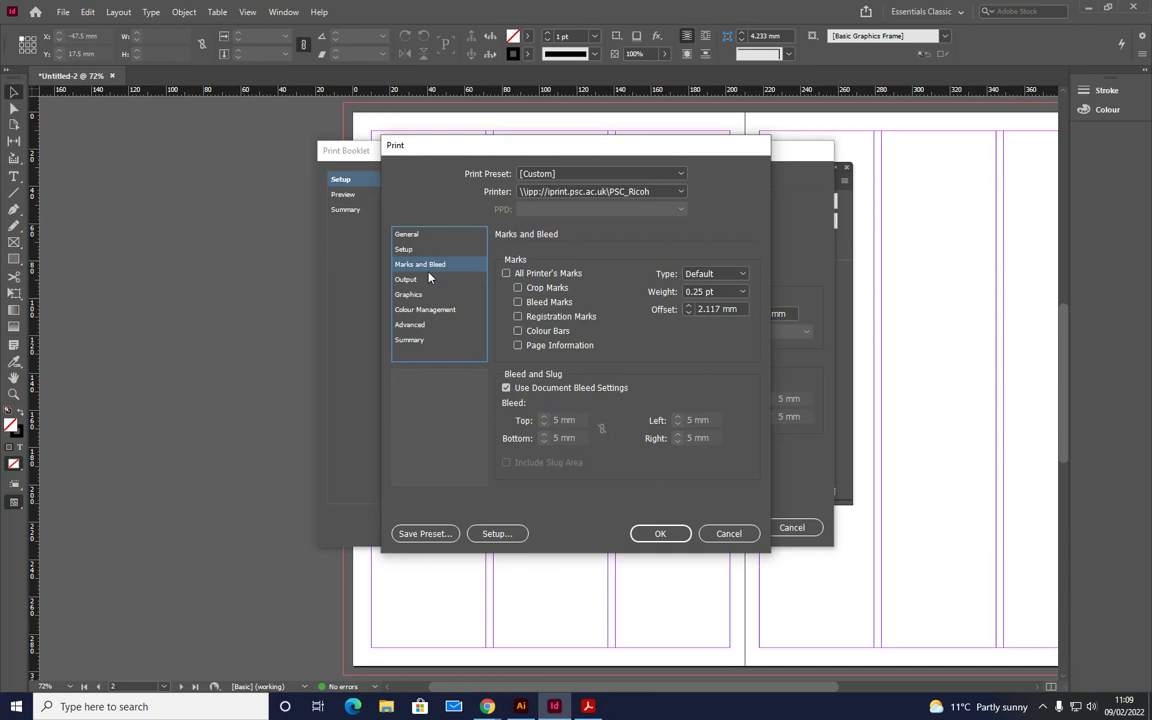
{"action": "left_click", "coordinate": [518, 289]}
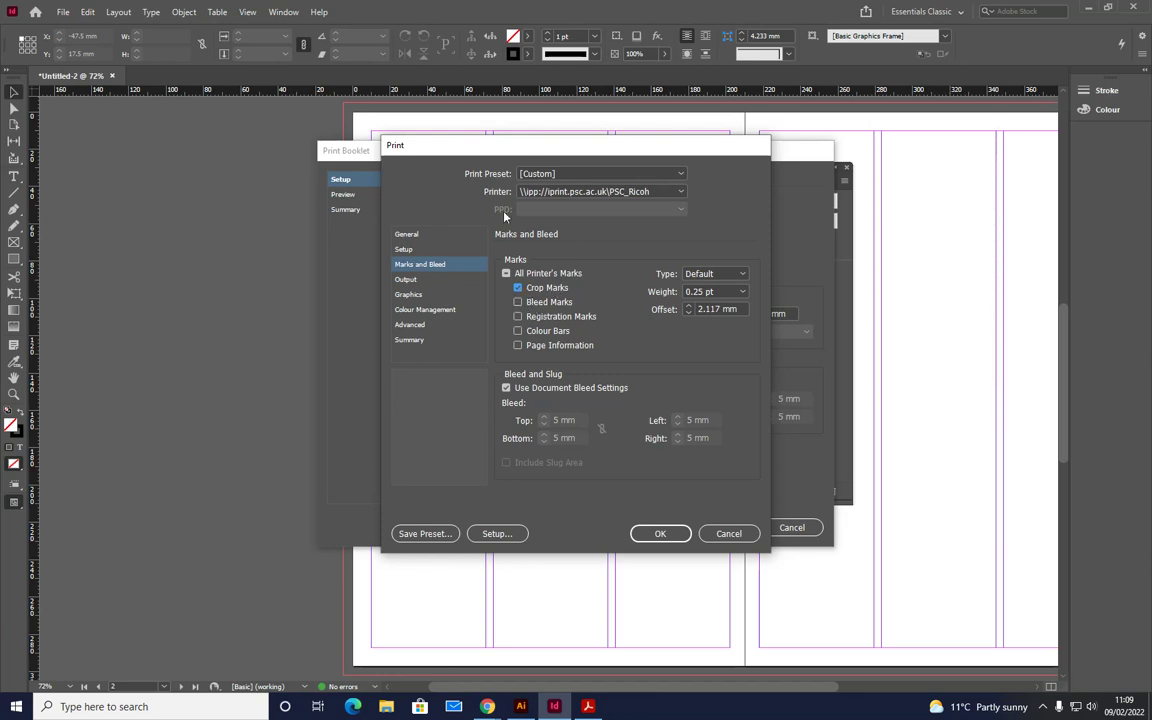
{"action": "left_click", "coordinate": [478, 533]}
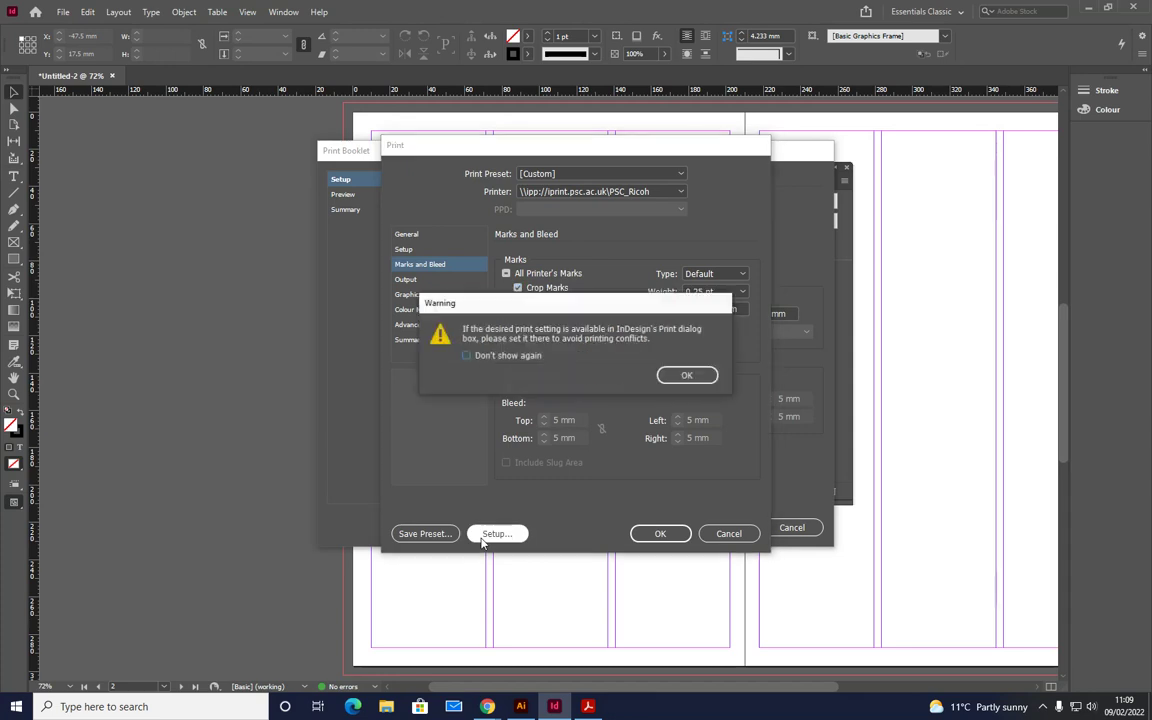
- Continue past the warning into the printer's preferences and switch orientation to landscape
{"action": "left_click", "coordinate": [695, 376]}
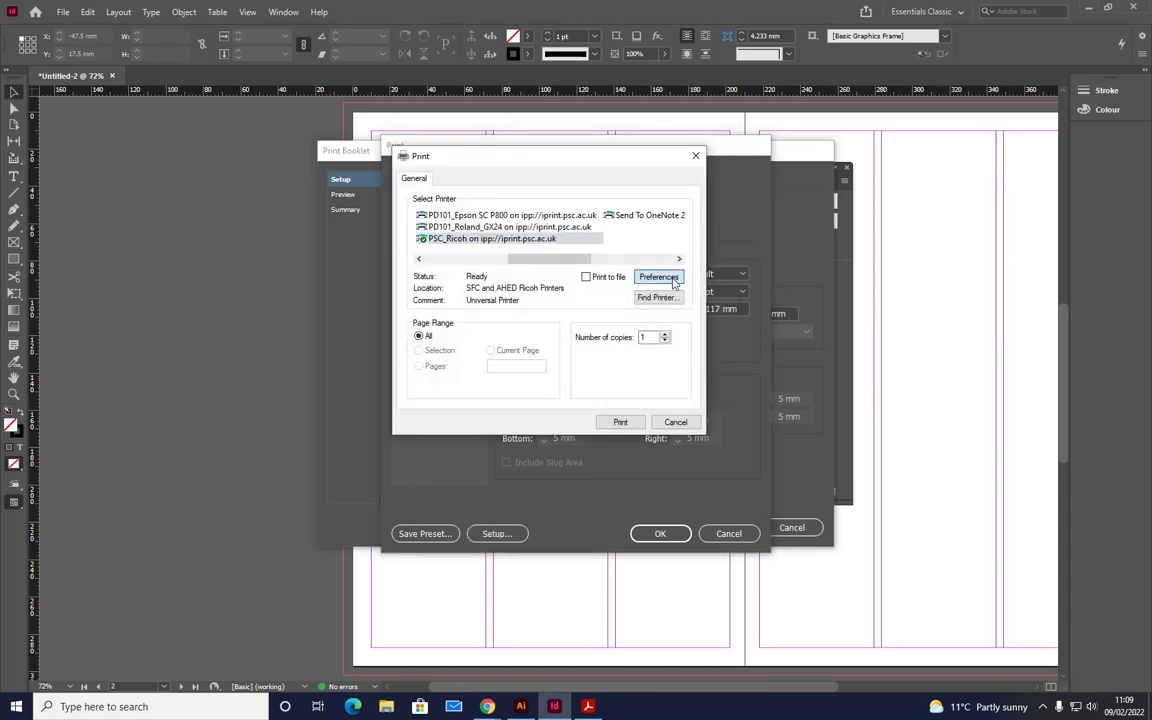
{"action": "left_click", "coordinate": [673, 279]}
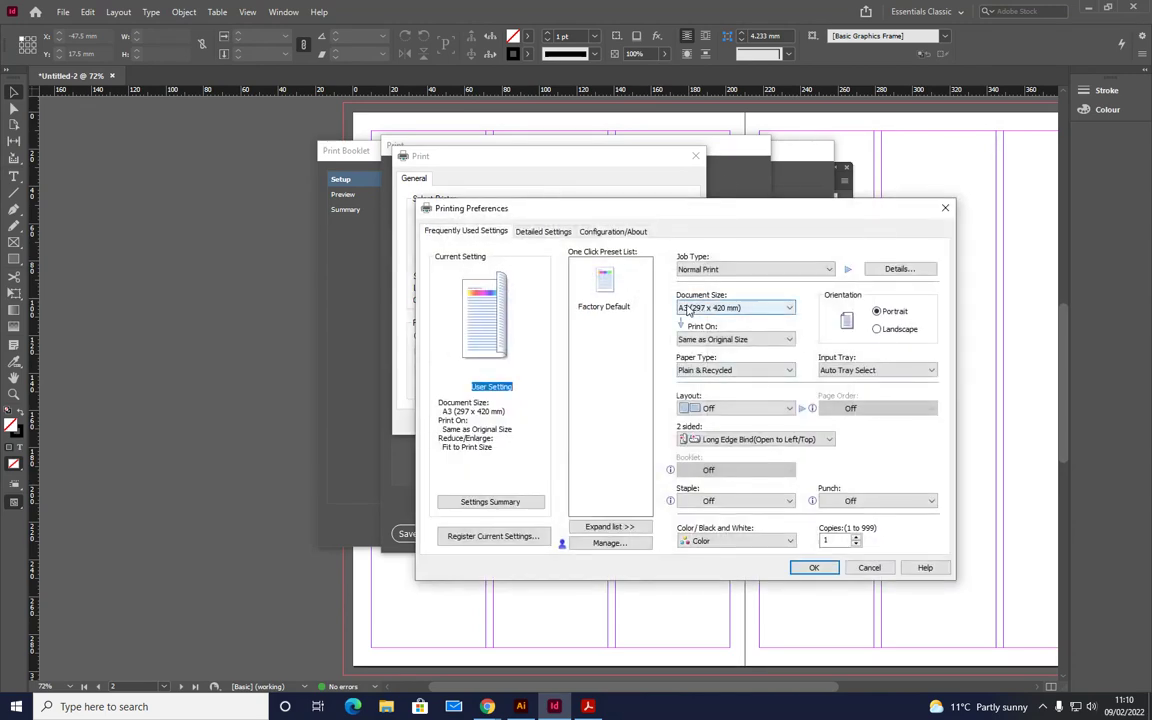
{"action": "left_click", "coordinate": [877, 331]}
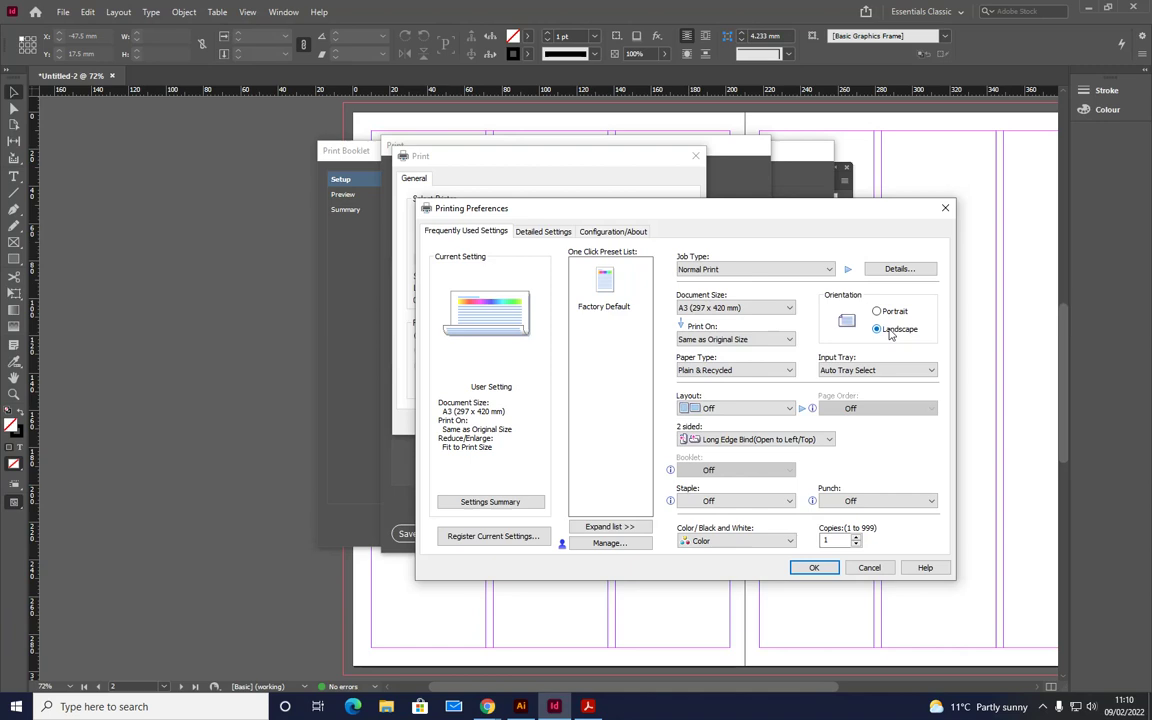
- Set paper type Thick 2, Bypass Tray feed and two-sided short-edge binding, then confirm
{"action": "left_click", "coordinate": [752, 371]}
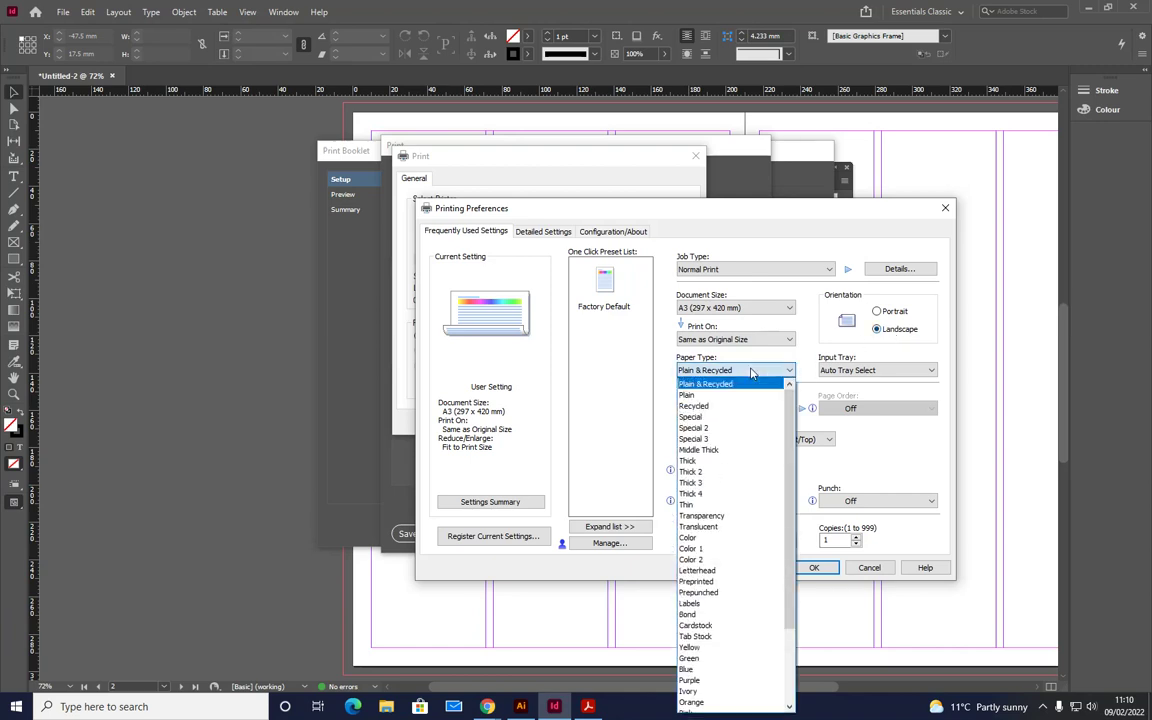
{"action": "left_click", "coordinate": [745, 476]}
{"action": "left_click", "coordinate": [836, 371]}
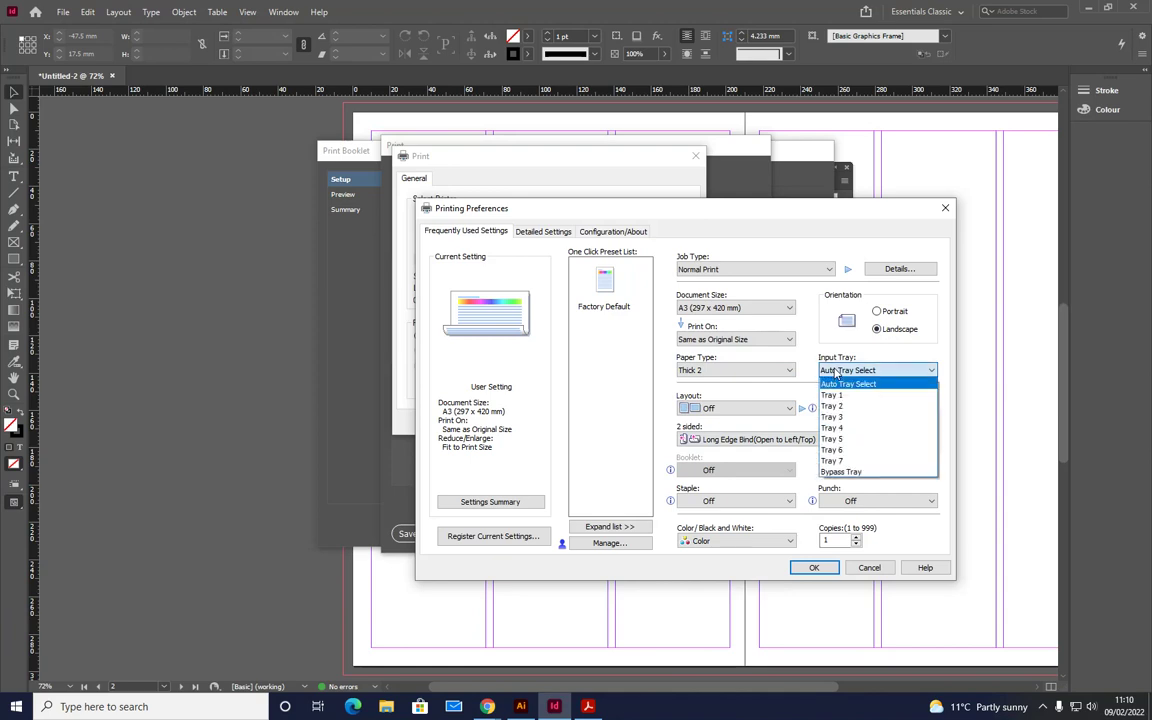
{"action": "left_click", "coordinate": [840, 471]}
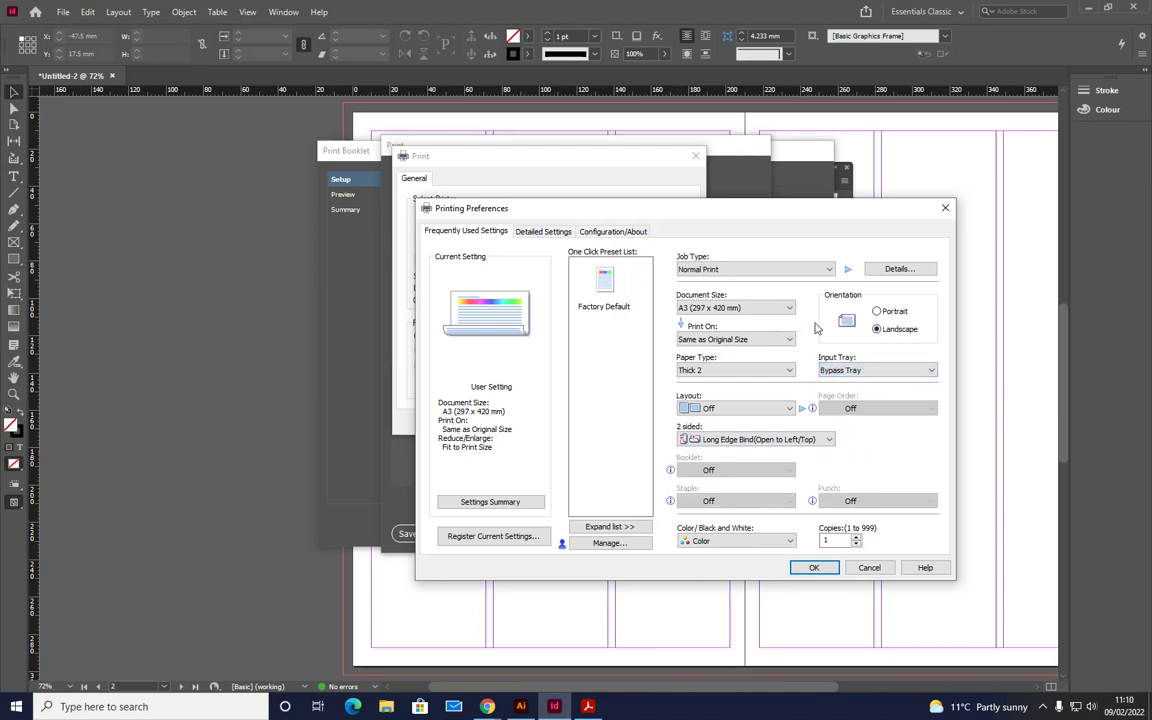
{"action": "left_click", "coordinate": [733, 443]}
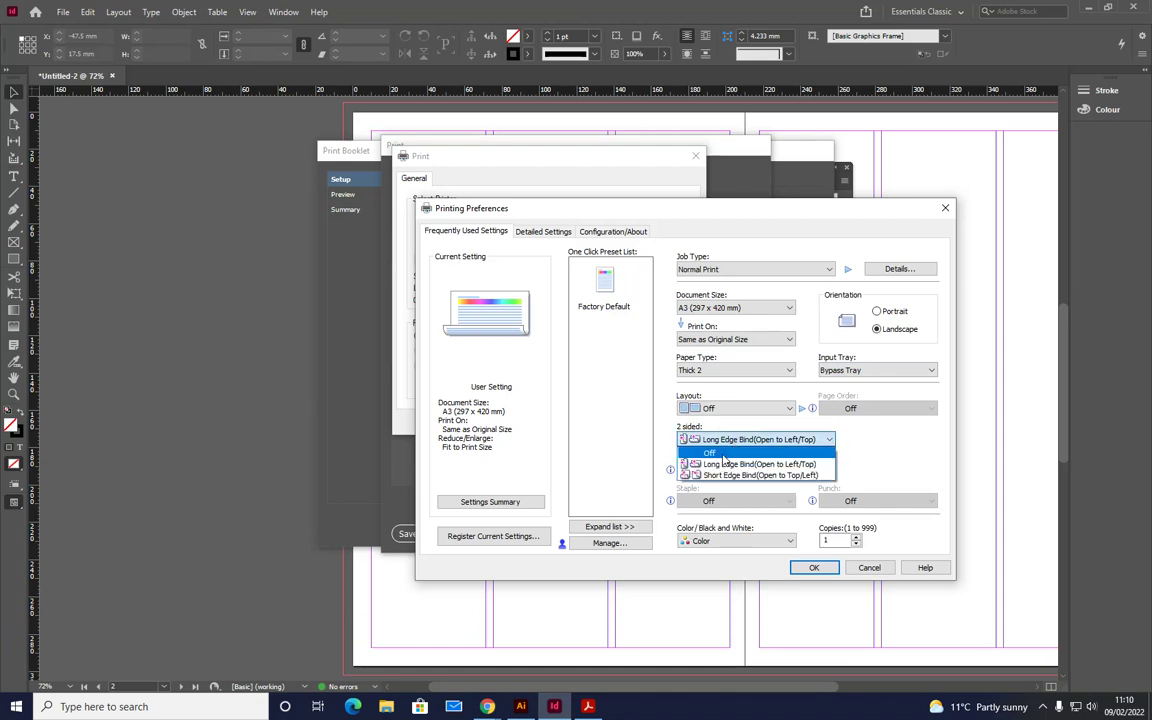
{"action": "left_click", "coordinate": [725, 474]}
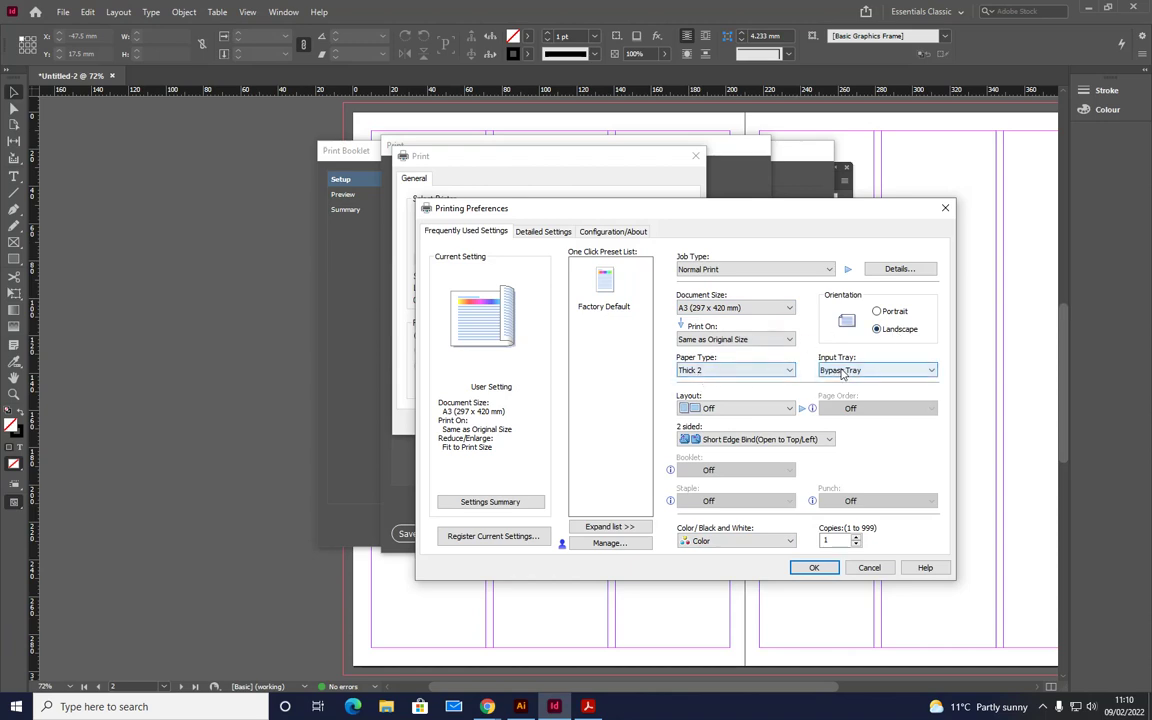
{"action": "left_click", "coordinate": [688, 439]}
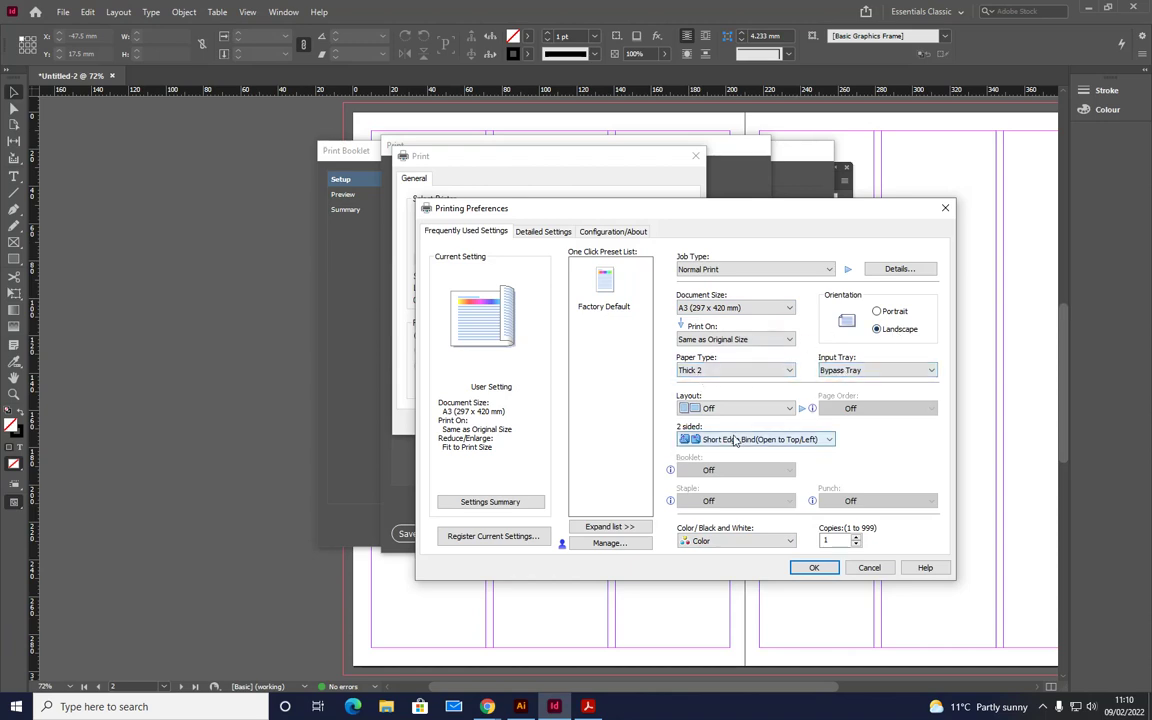
{"action": "left_click", "coordinate": [813, 567]}
- Apply the printer settings, preview the booklet (no pages to print warning), and cancel
{"action": "left_click", "coordinate": [620, 422]}
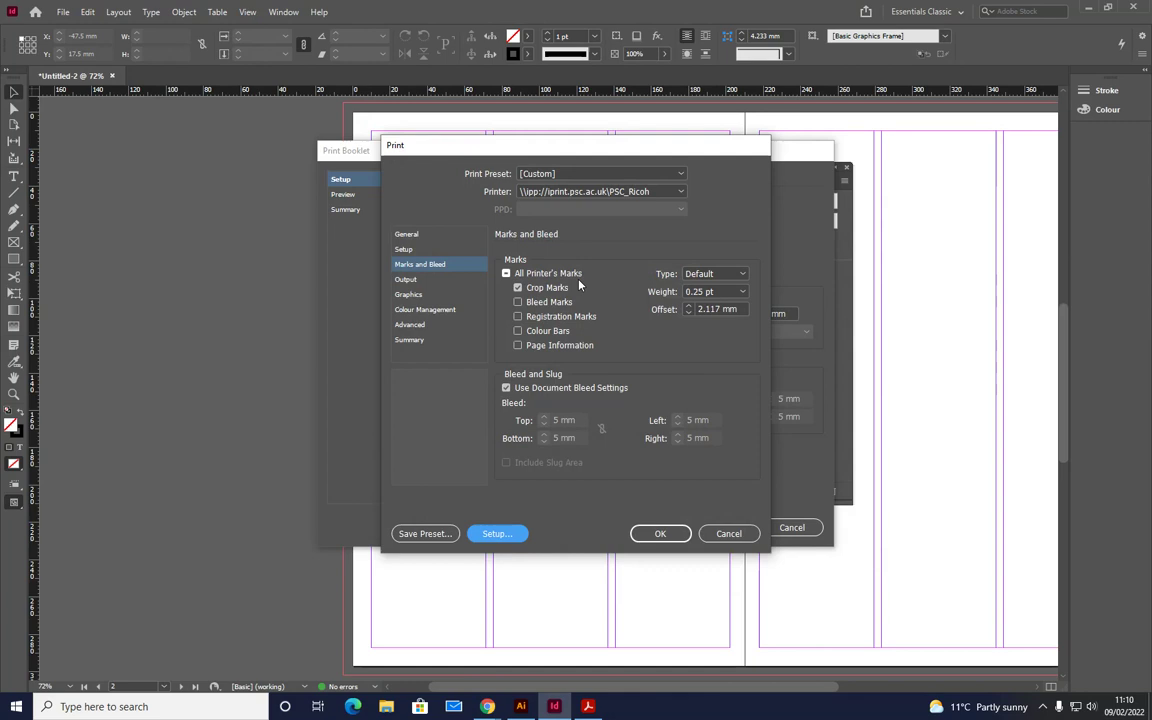
{"action": "left_click", "coordinate": [673, 536]}
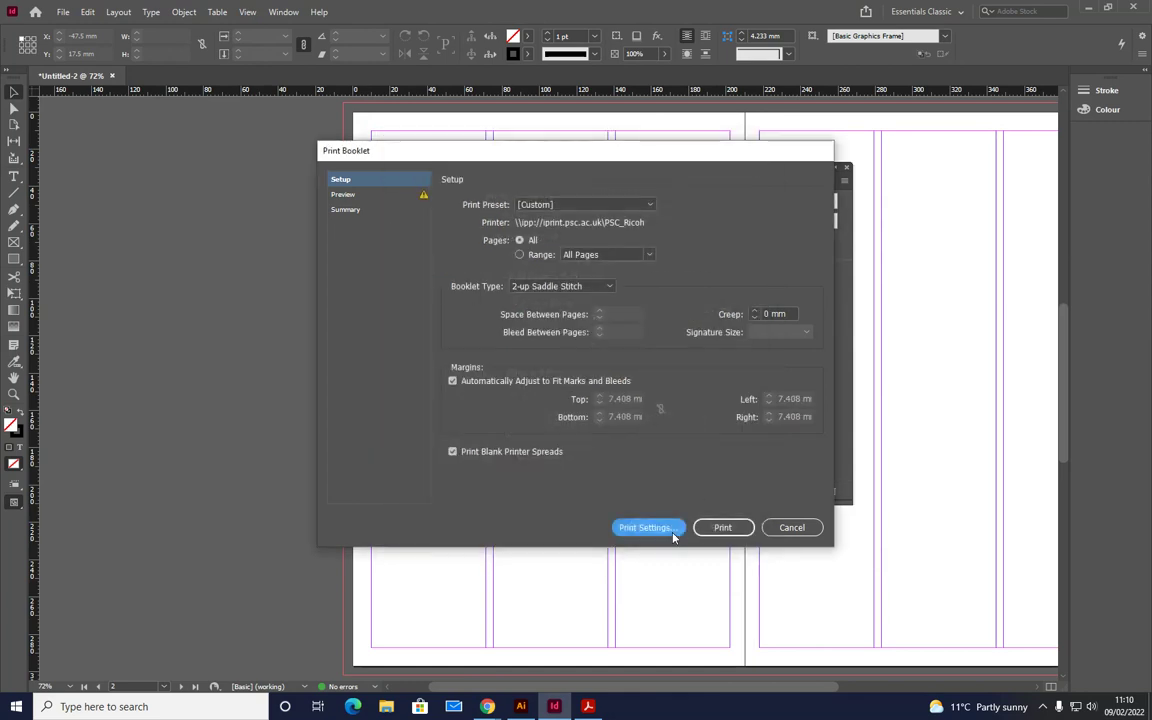
{"action": "left_click", "coordinate": [343, 196]}
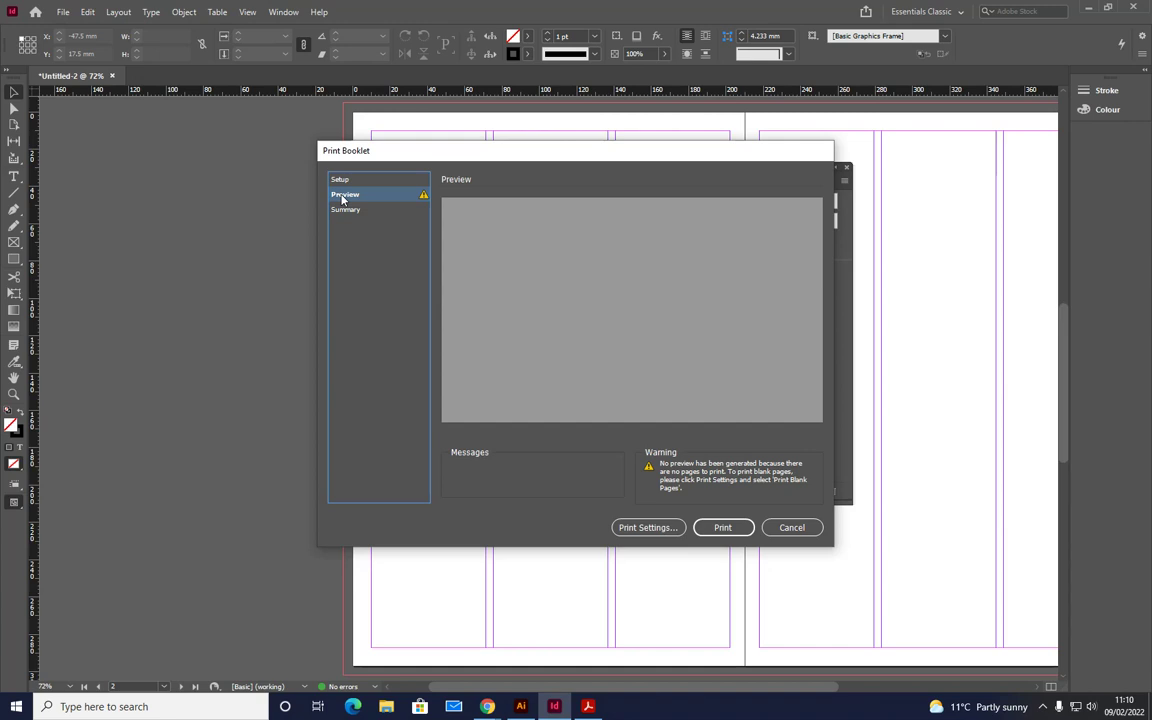
{"action": "left_click", "coordinate": [793, 528]}
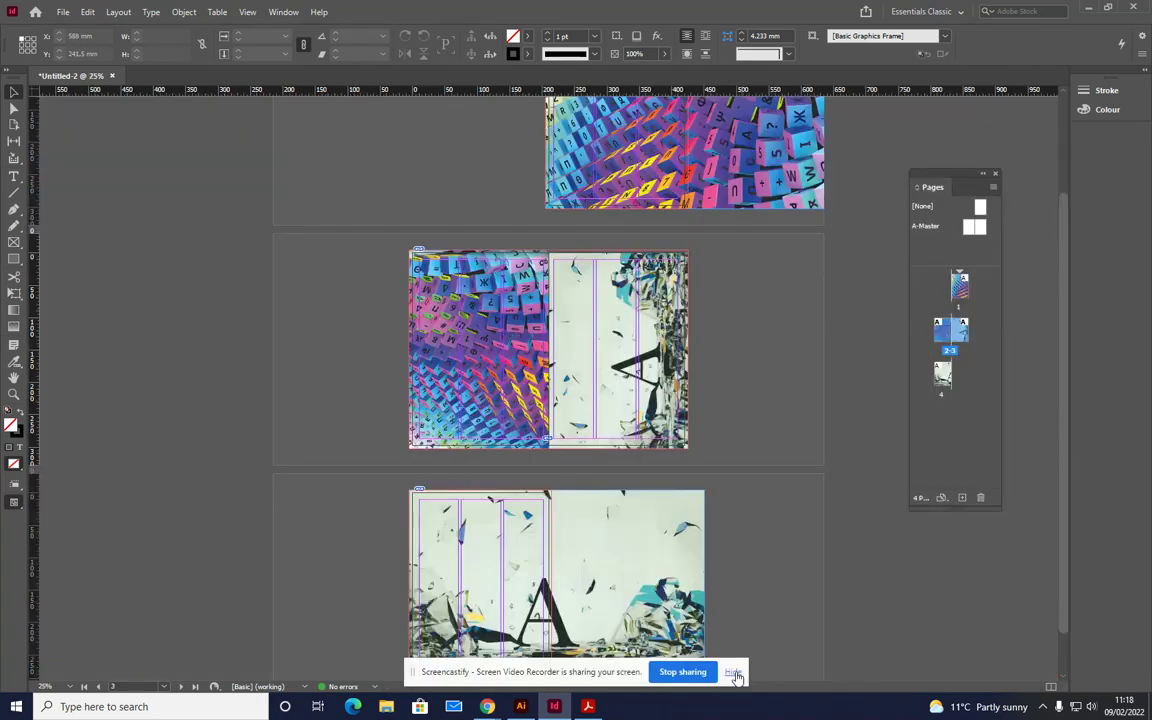
- Reopen Print Booklet from the File menu for the image-filled four-page magazine
{"action": "left_click", "coordinate": [736, 673]}
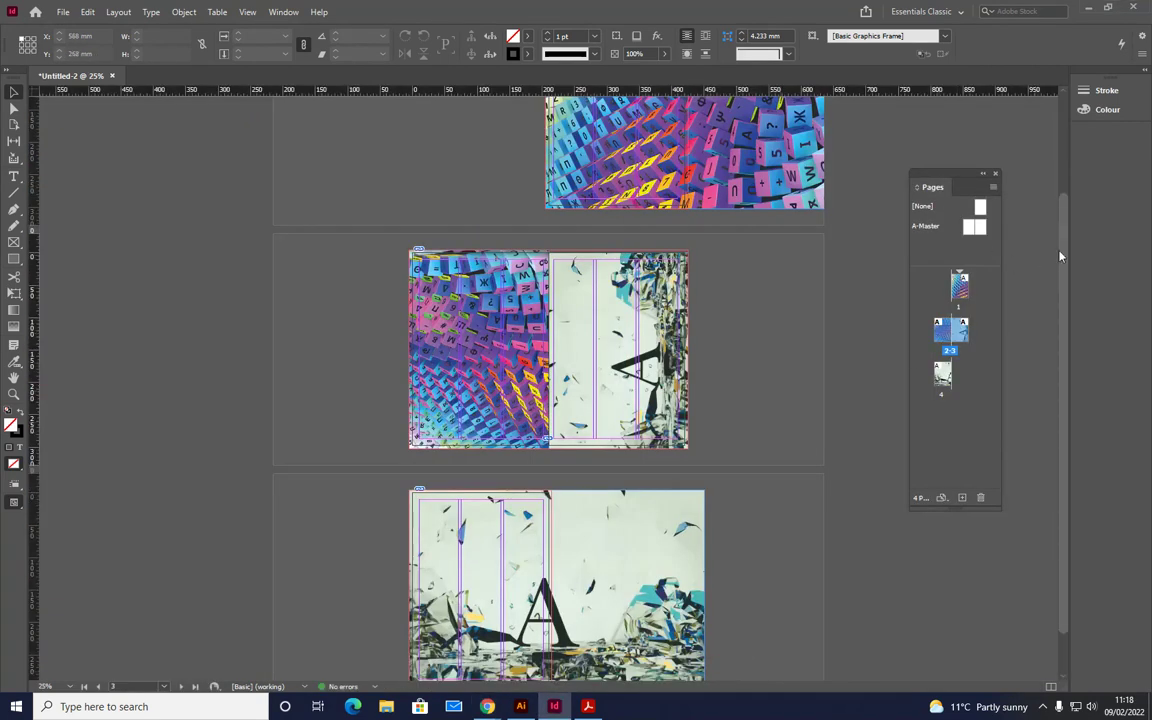
{"action": "mouse_move", "coordinate": [1066, 249]}
{"action": "left_mouse_down"}
{"action": "mouse_move", "coordinate": [1062, 158]}
{"action": "mouse_move", "coordinate": [1090, 311]}
{"action": "mouse_move", "coordinate": [1080, 260]}
{"action": "left_mouse_up"}
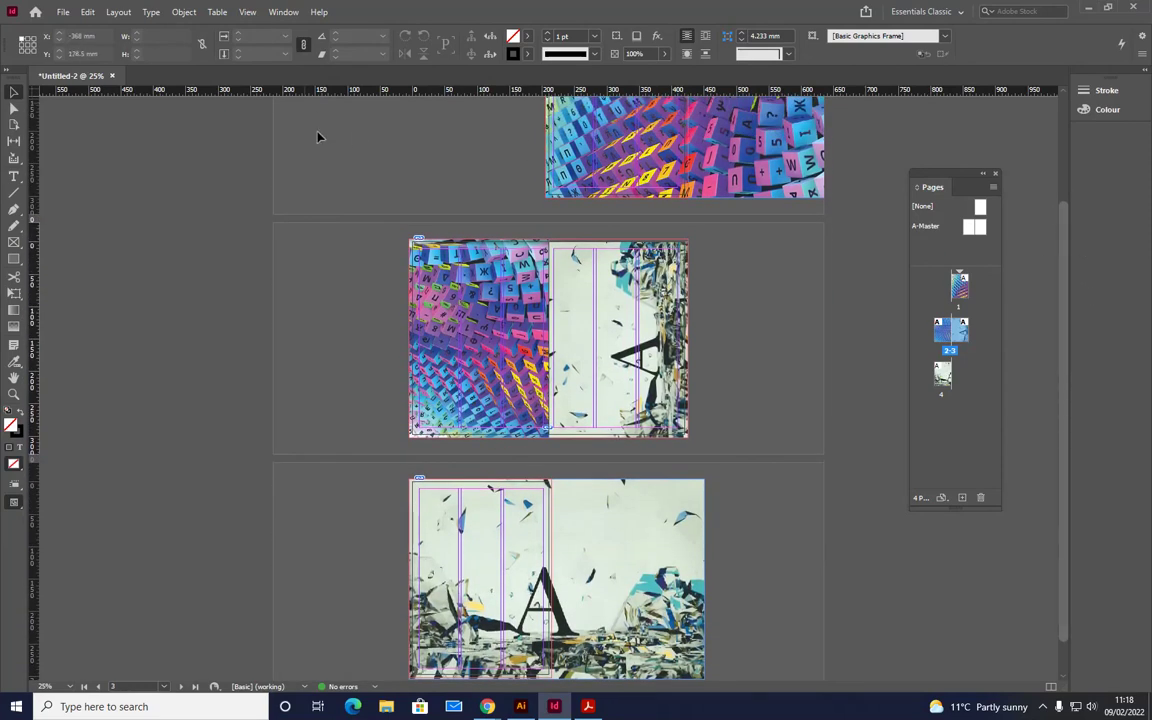
{"action": "left_click", "coordinate": [62, 13]}
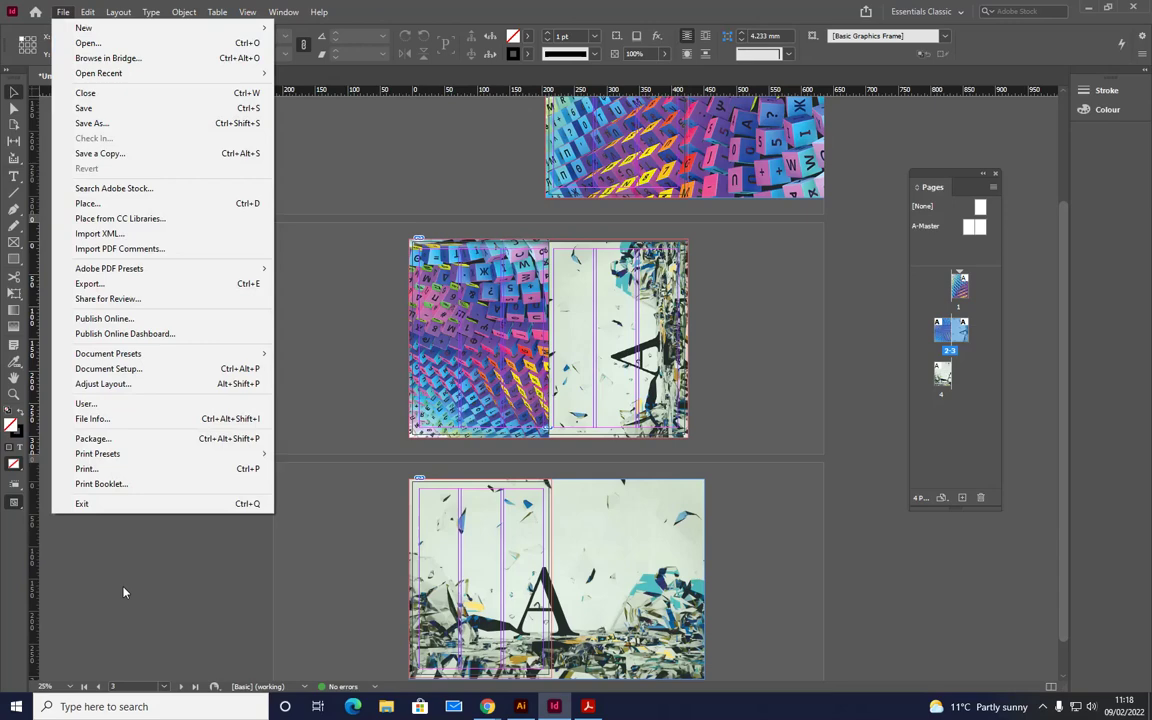
{"action": "left_click", "coordinate": [100, 484]}
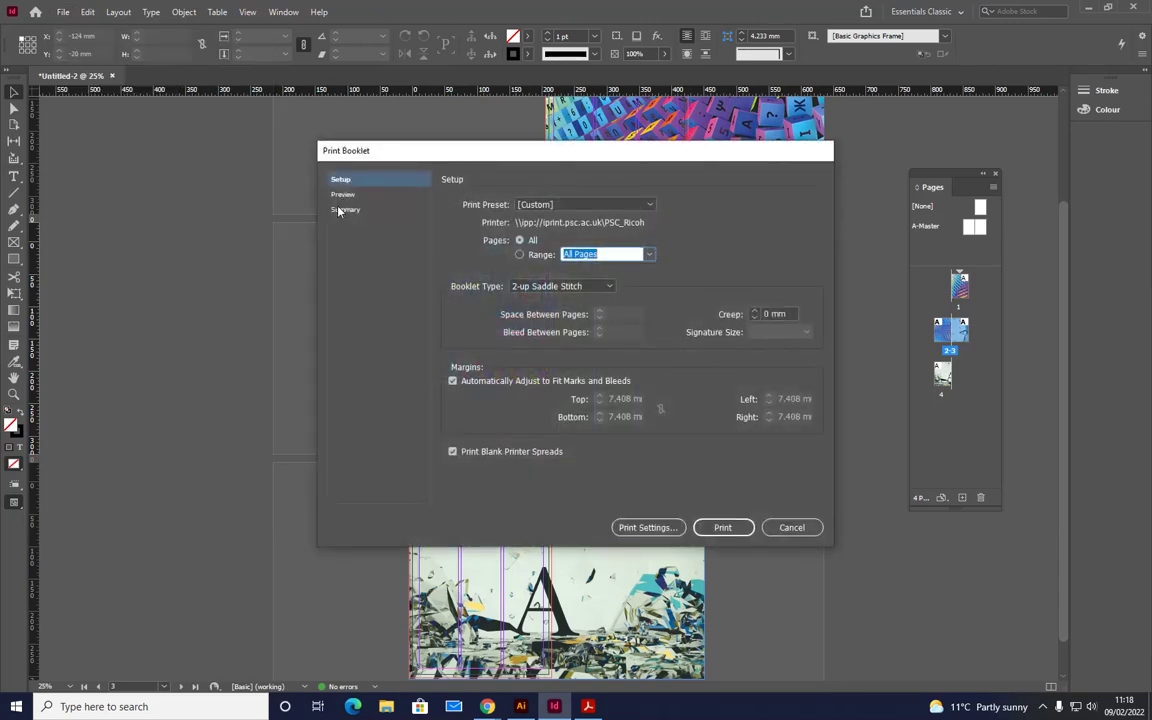
- Preview the booklet, toggling between spread 1 (pages 4, 1) and spread 2 (pages 2, 3)
{"action": "left_click", "coordinate": [344, 196]}
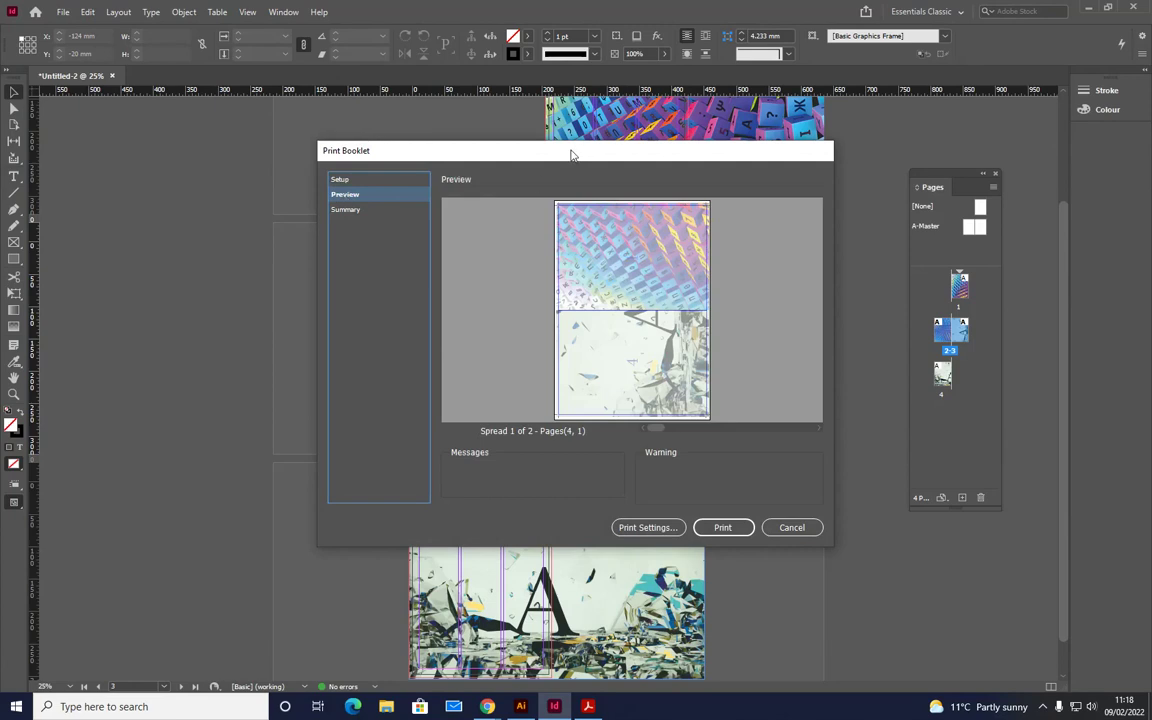
{"action": "left_click_drag", "start_coordinate": [571, 153], "coordinate": [282, 159]}
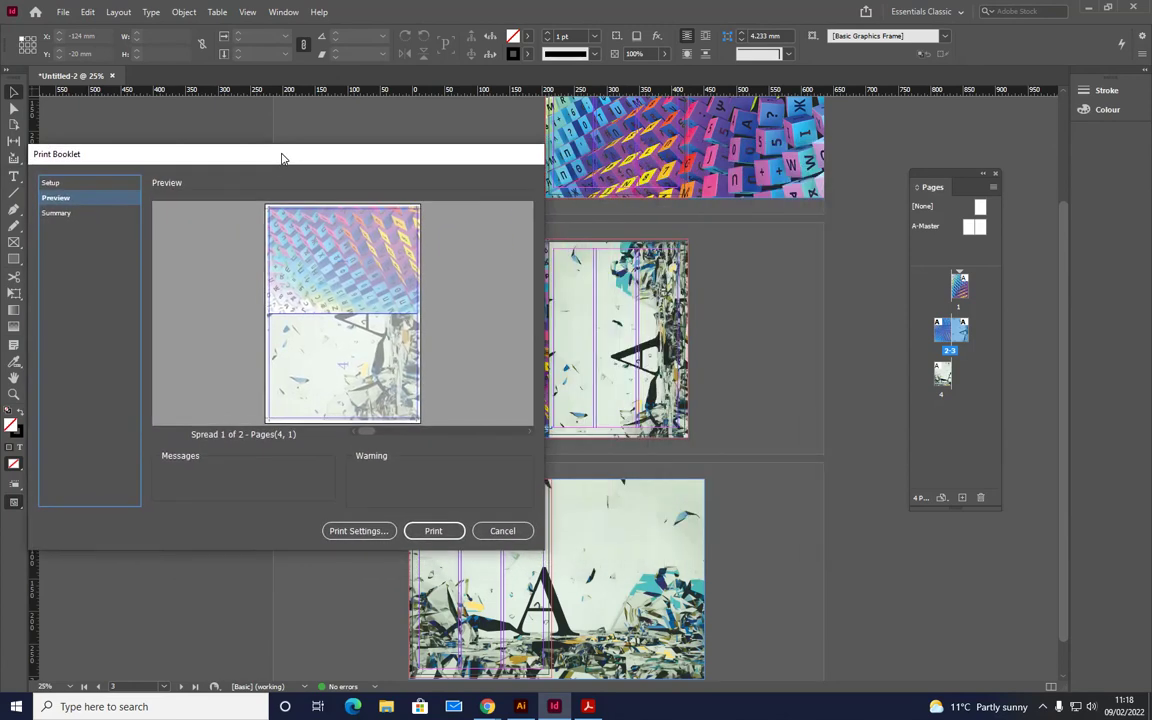
{"action": "left_click", "coordinate": [530, 434]}
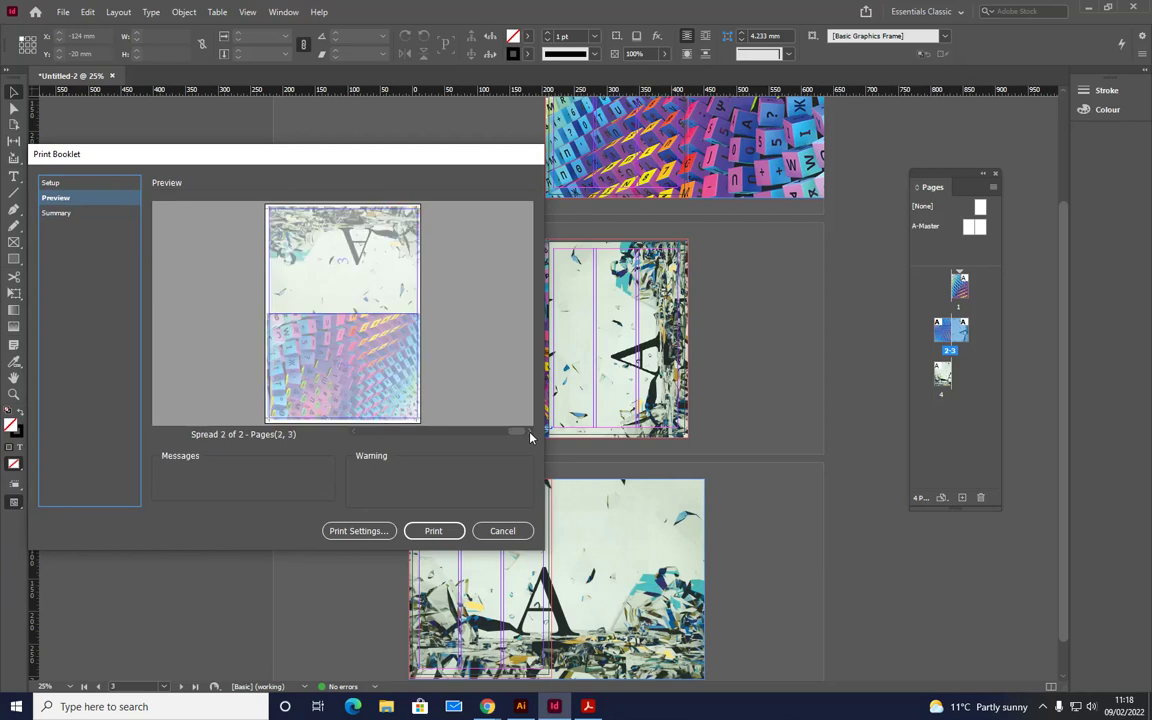
{"action": "left_click", "coordinate": [357, 433]}
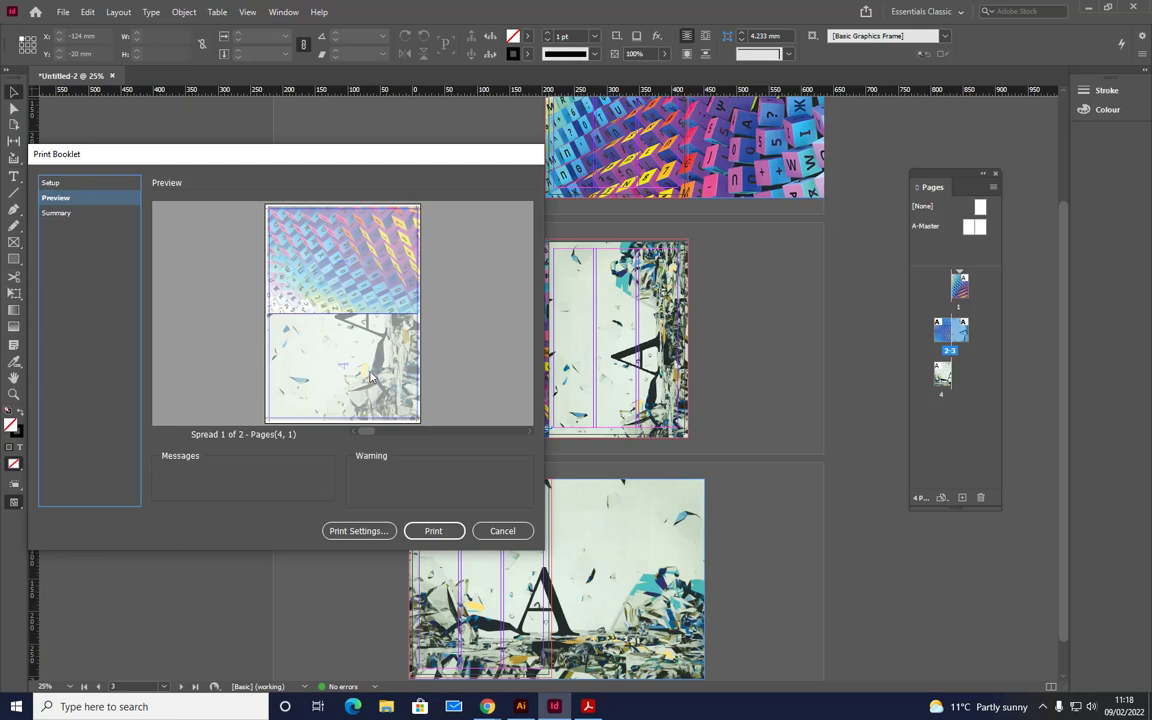
{"action": "left_click", "coordinate": [530, 432]}
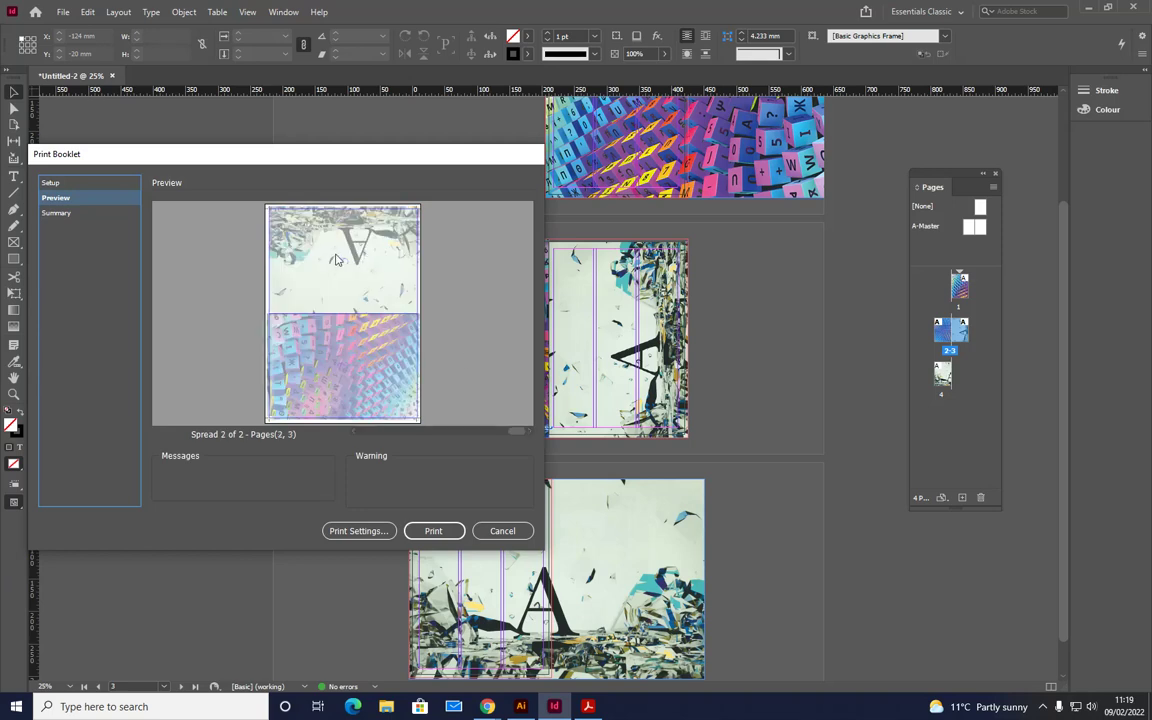